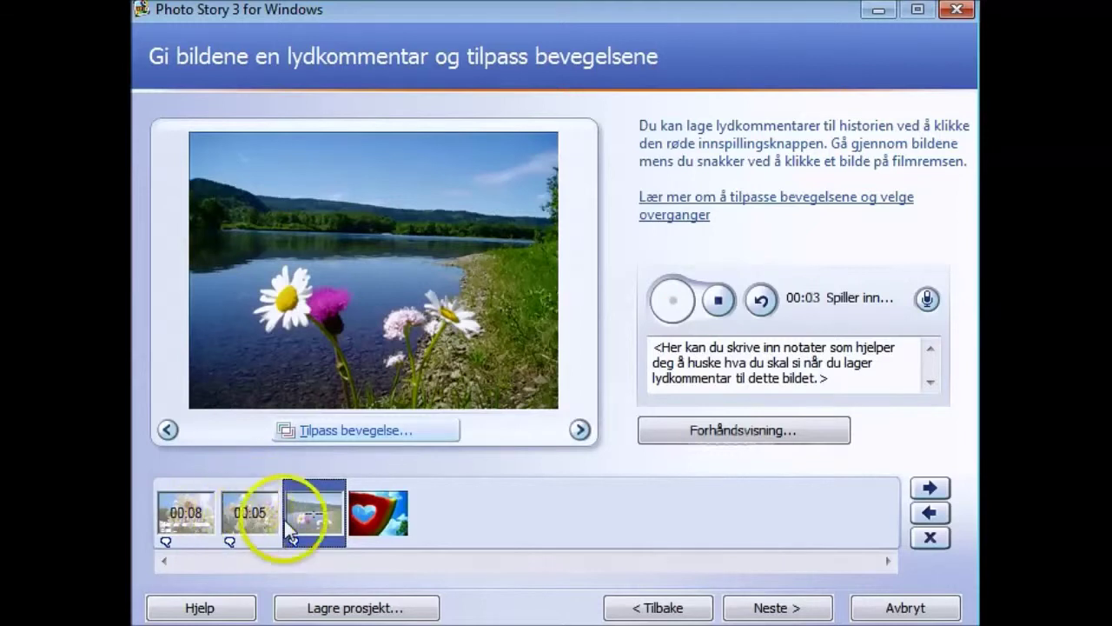
Continue the voice narration onto the fourth picture, the watermelon slice, and stop the recording.
click(373, 514)
click(385, 518)
click(658, 359)
click(718, 300)
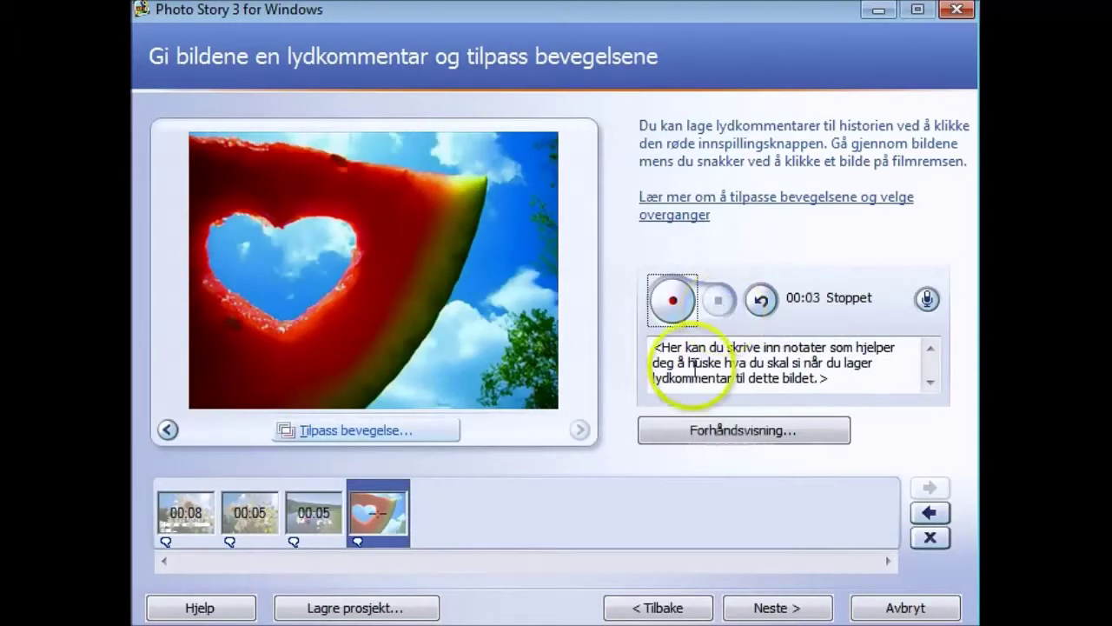
Preview the narrated story from the first picture, close the preview and continue to the background music page.
click(304, 520)
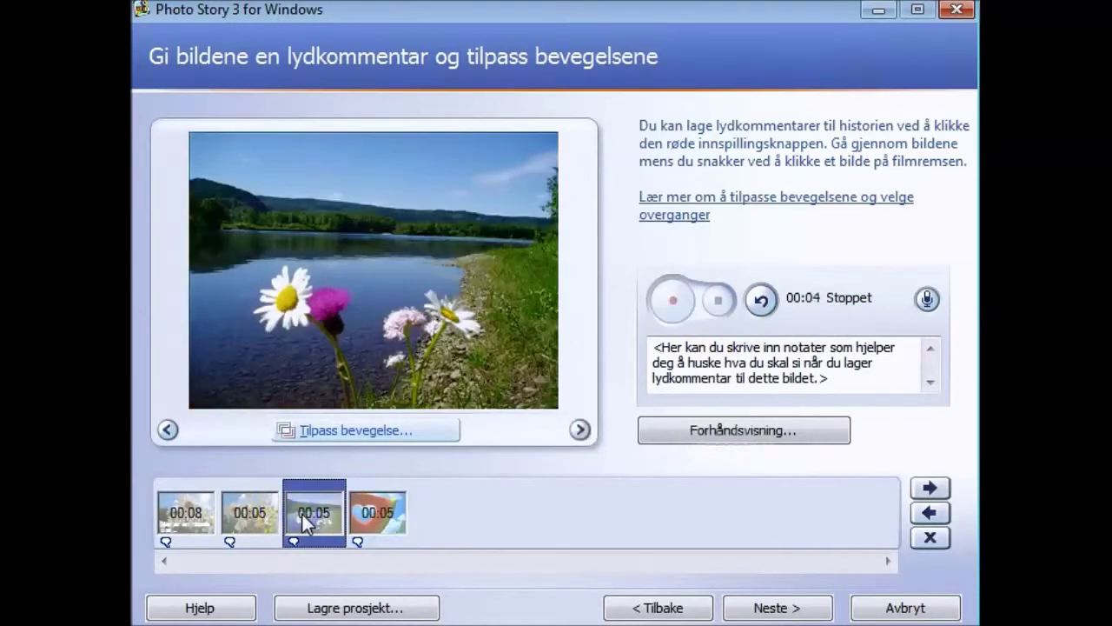
click(186, 512)
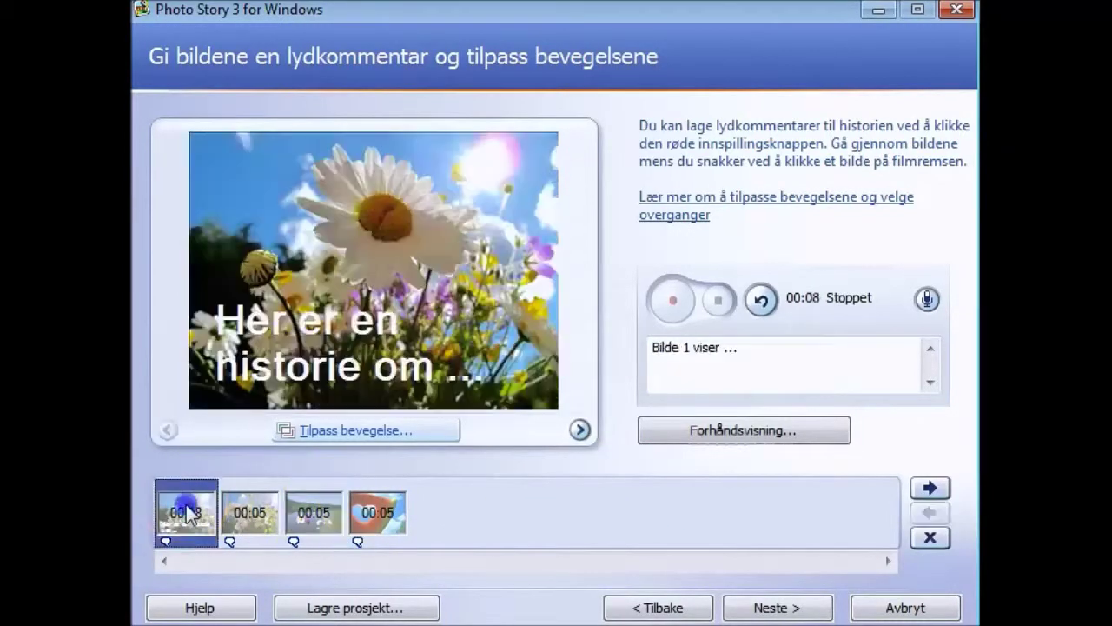
click(744, 434)
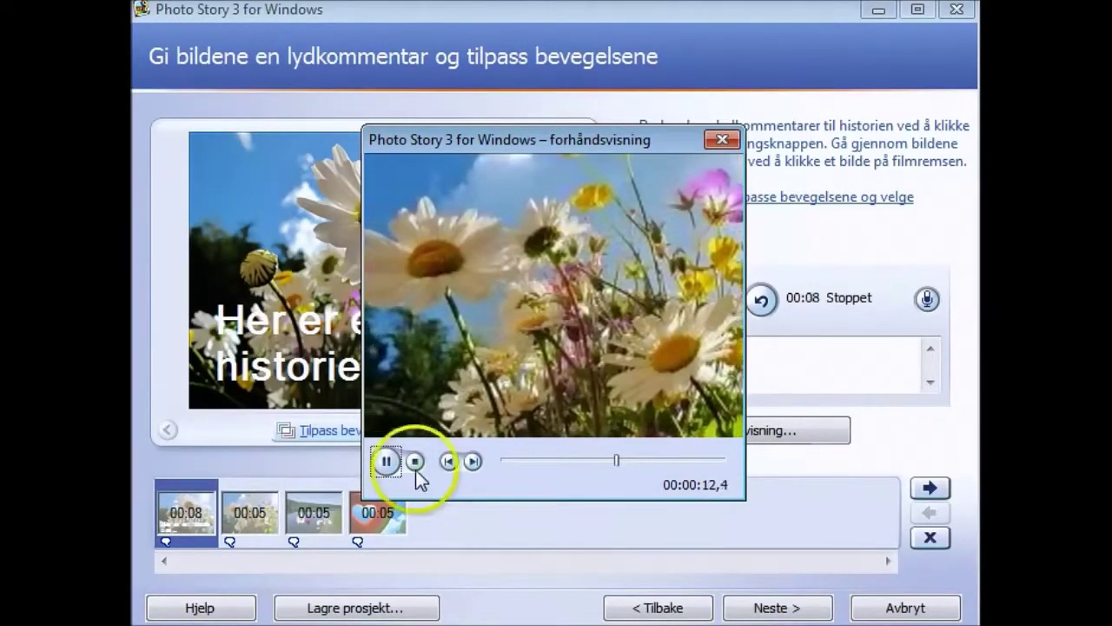
click(416, 464)
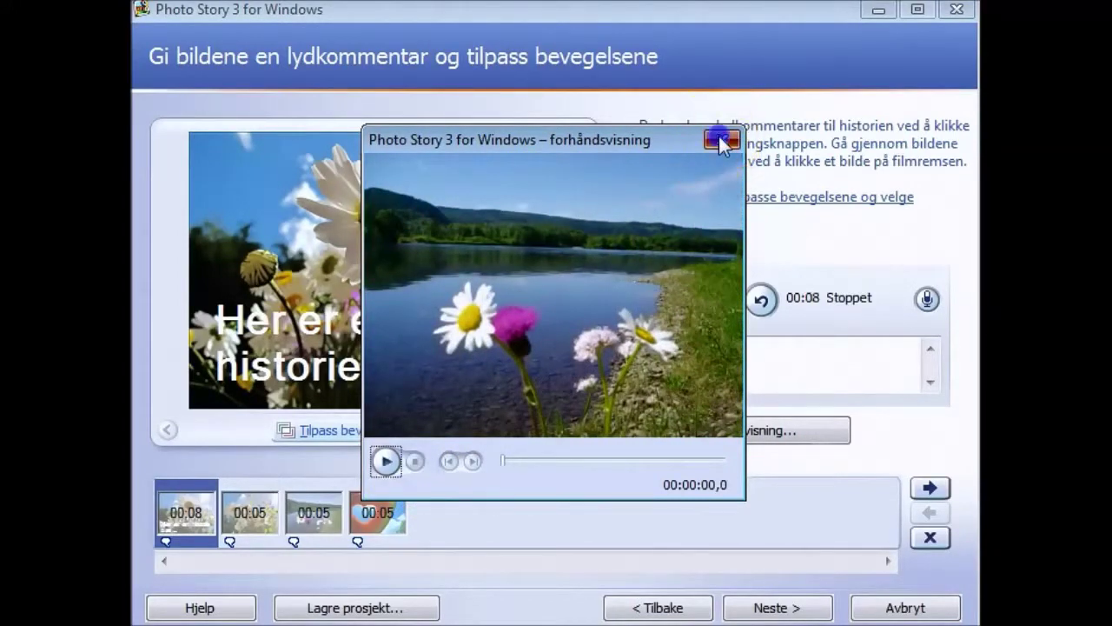
click(720, 141)
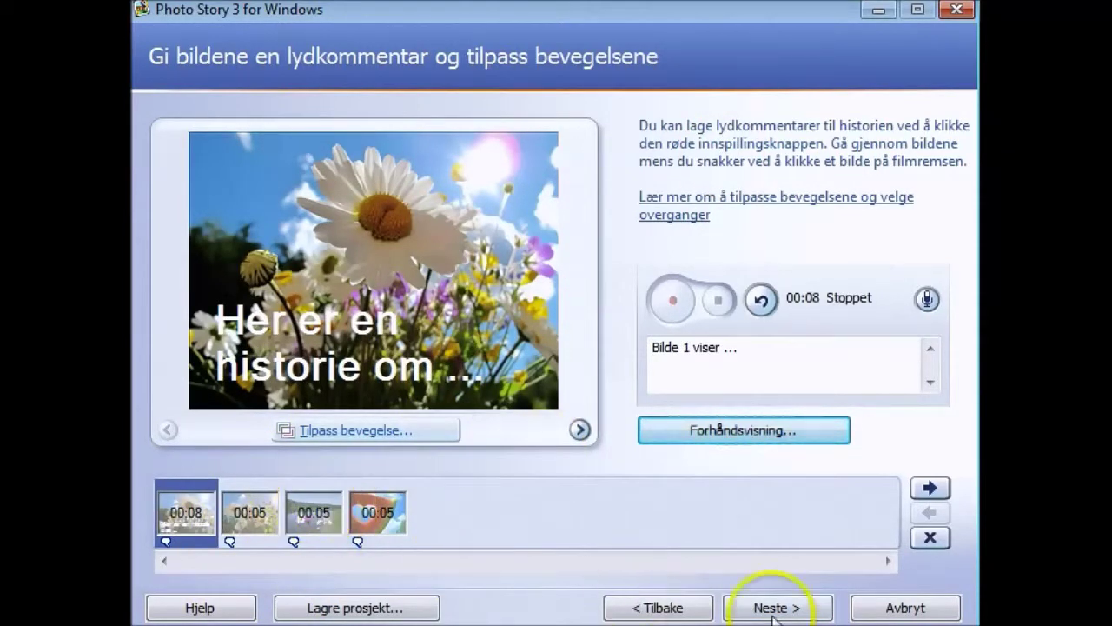
click(811, 613)
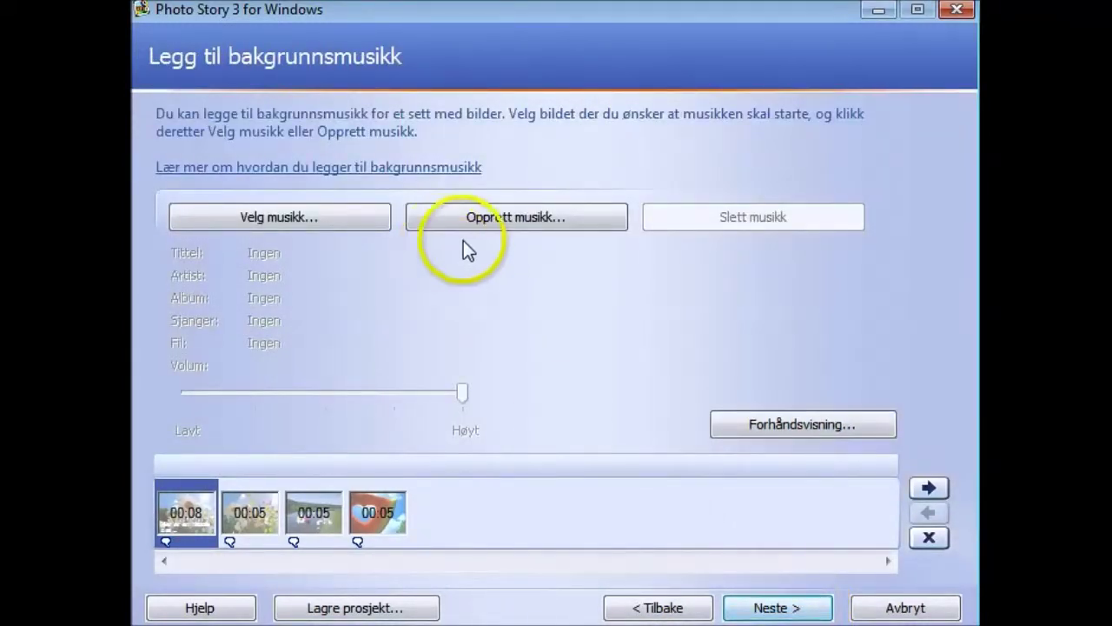
Try the Stillhet genre for custom background music and check its available styles.
click(519, 219)
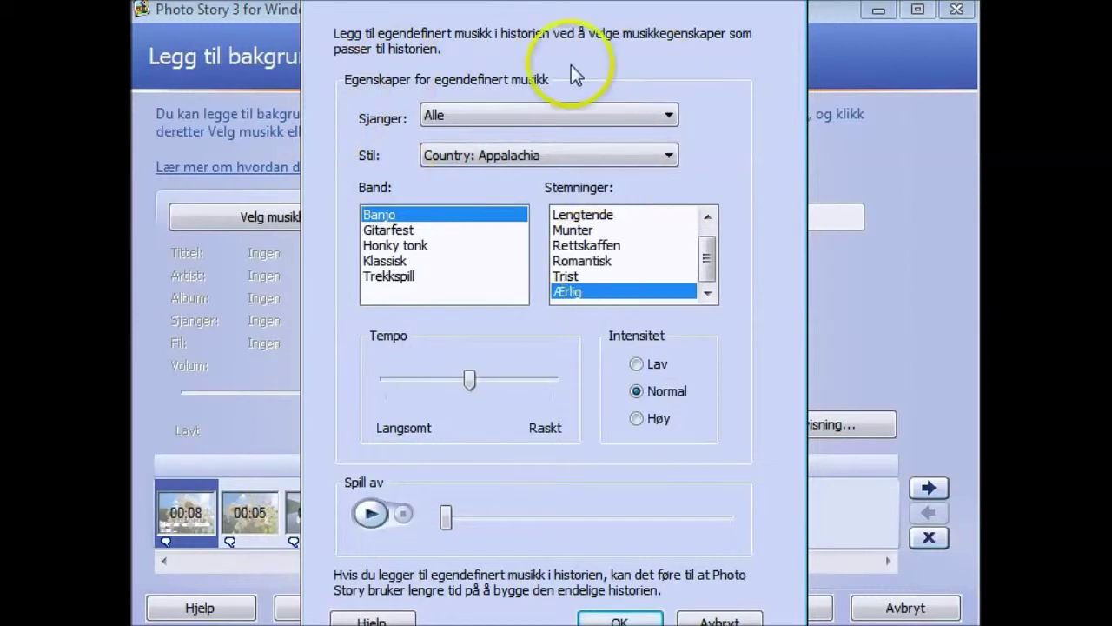
click(504, 116)
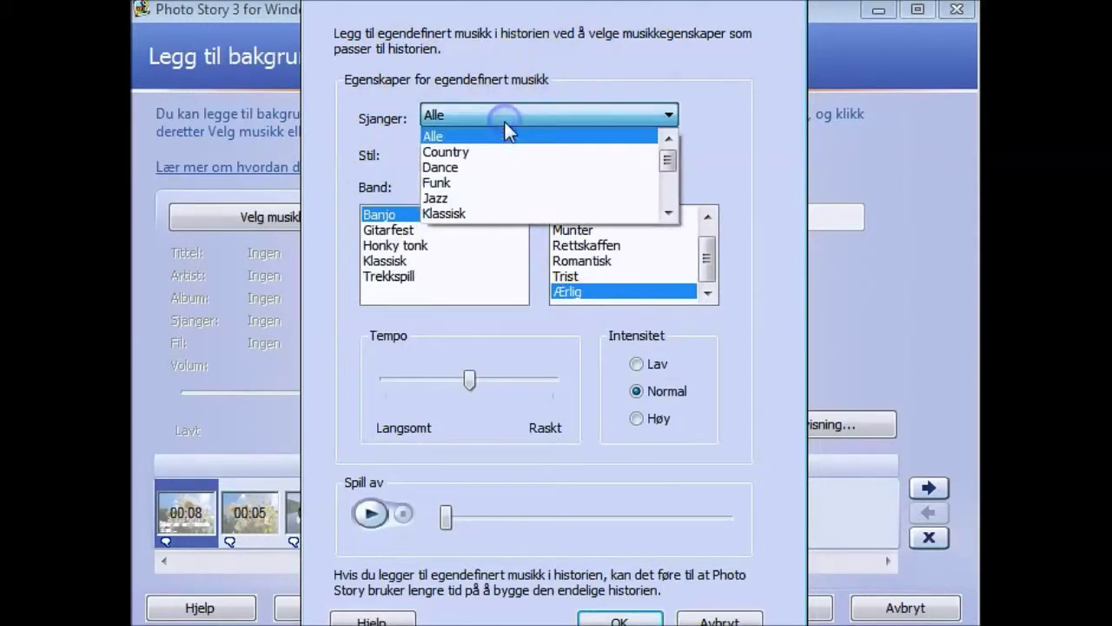
drag(666, 157, 671, 190)
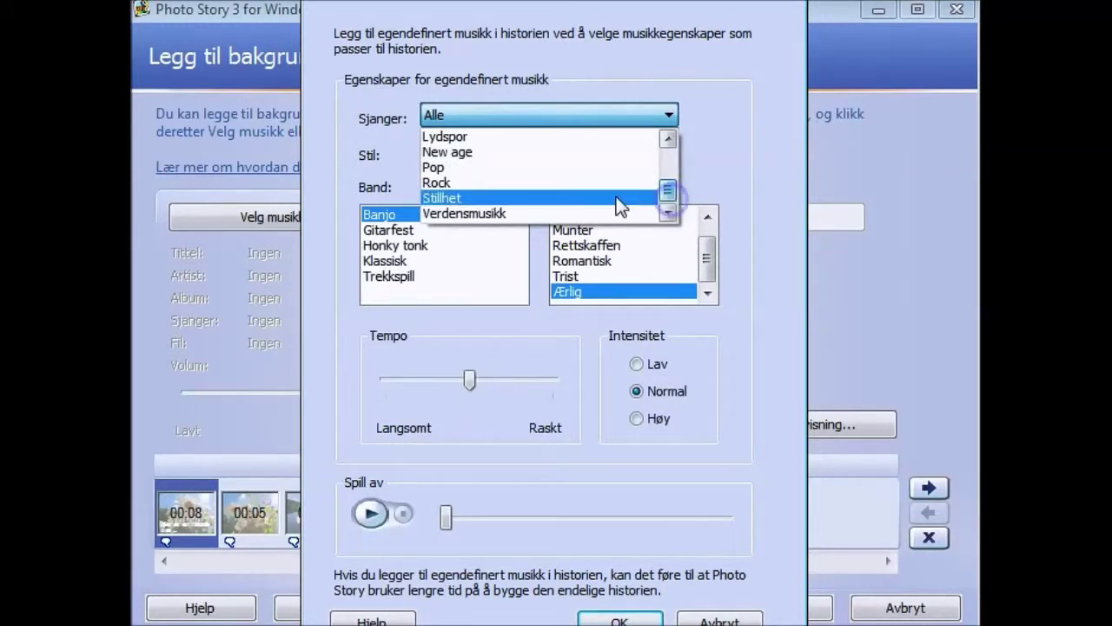
click(466, 198)
click(519, 156)
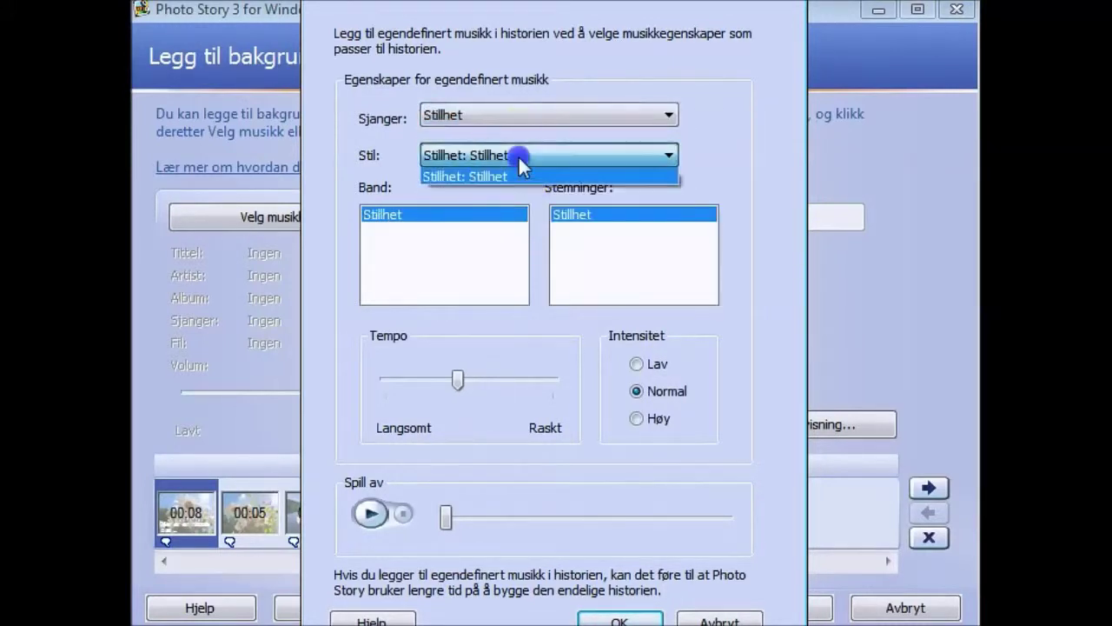
Try custom music with the genre New age, the style New age: Flyter bort and the band Elektrisk.
click(521, 105)
click(521, 112)
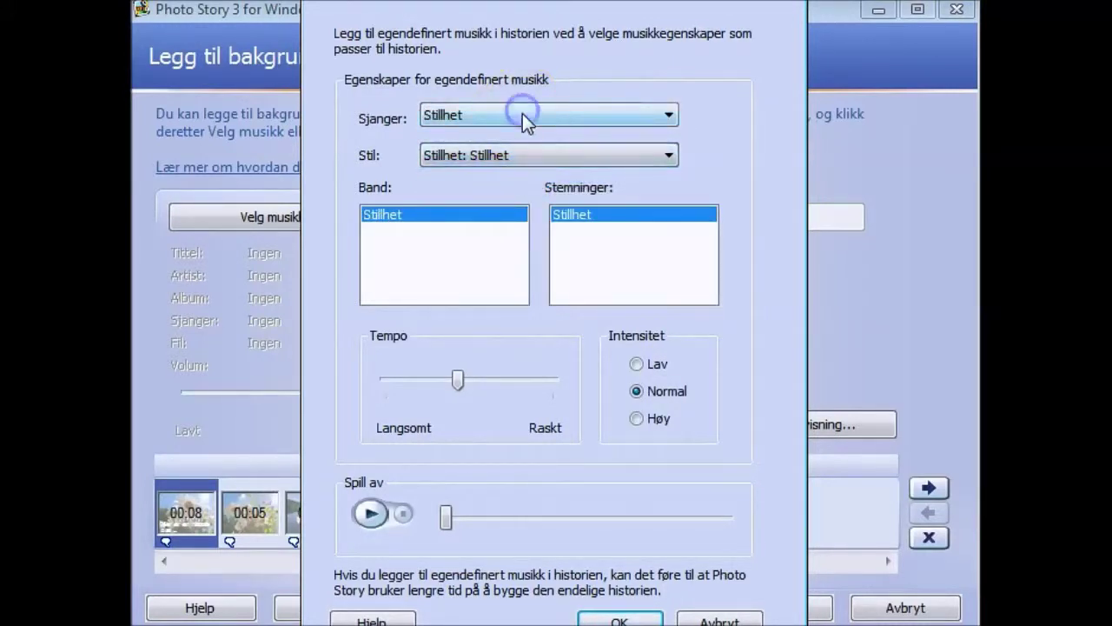
click(490, 152)
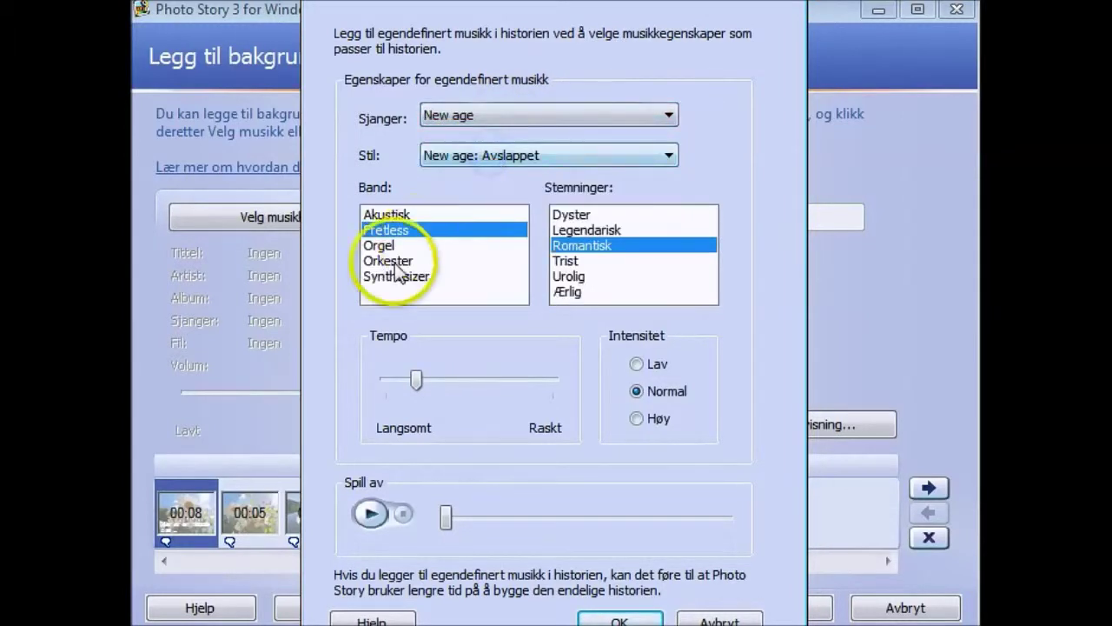
click(483, 156)
click(473, 191)
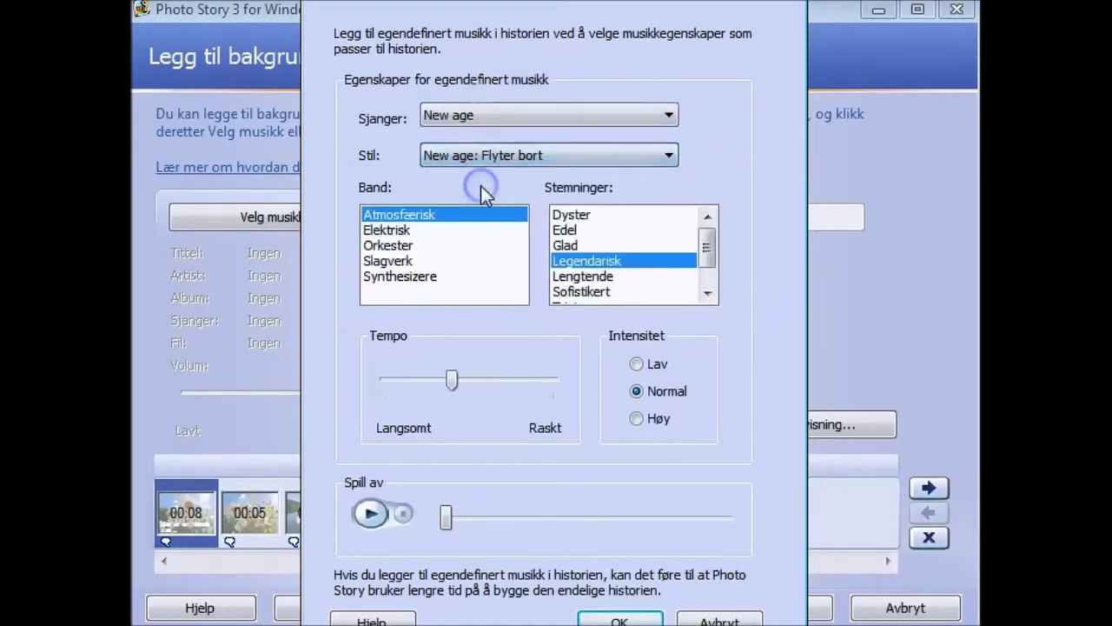
click(387, 230)
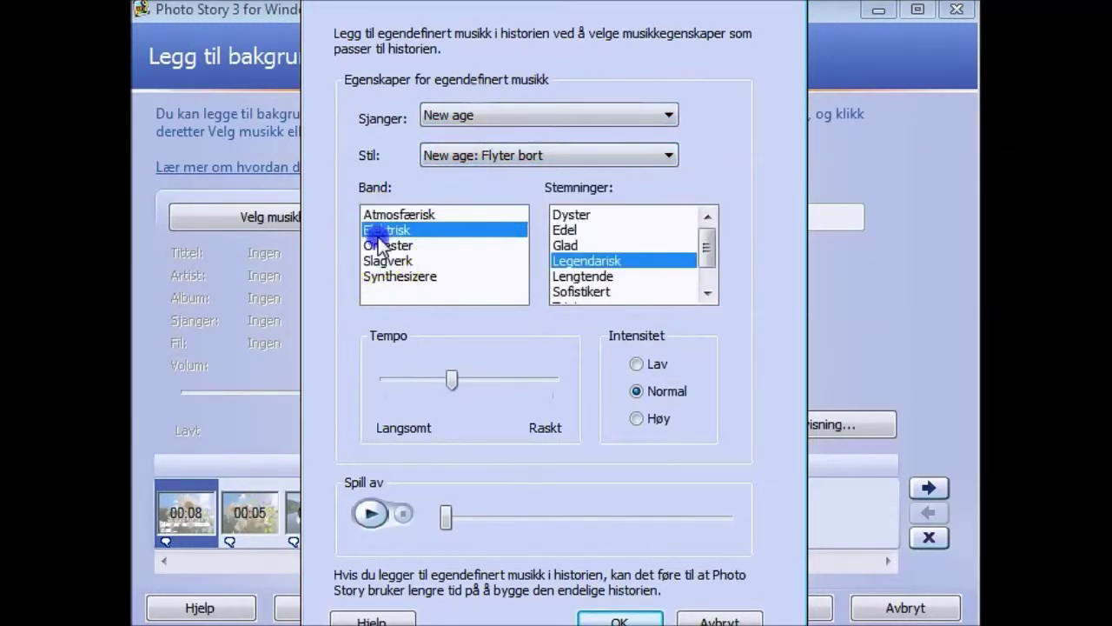
Listen to a sample of the custom New age music and discard it without adding it to the story.
click(371, 515)
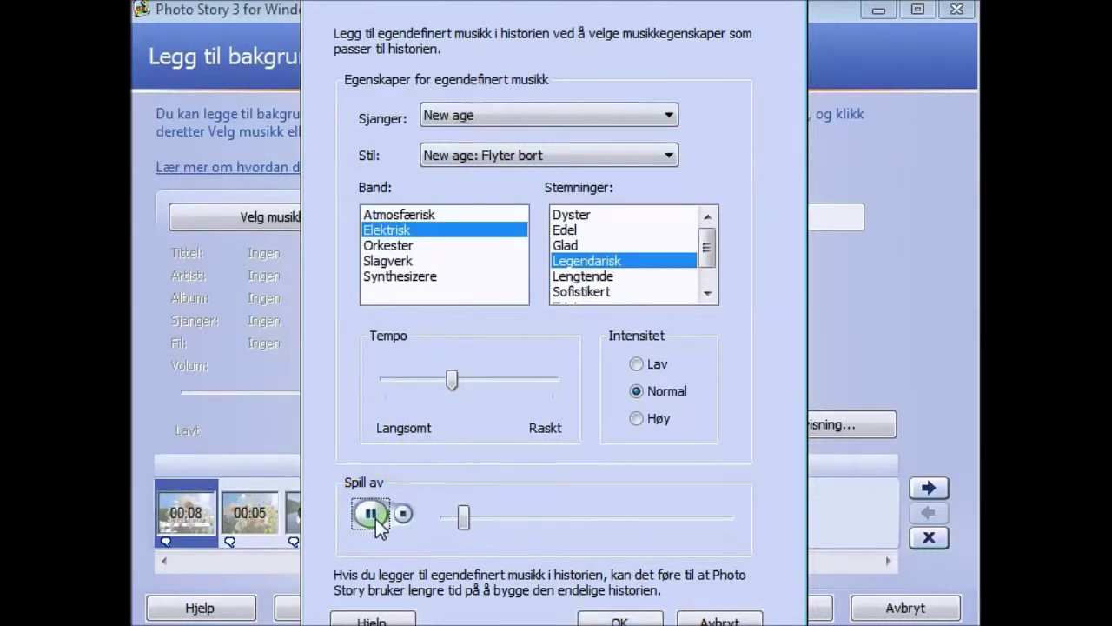
click(373, 516)
click(372, 514)
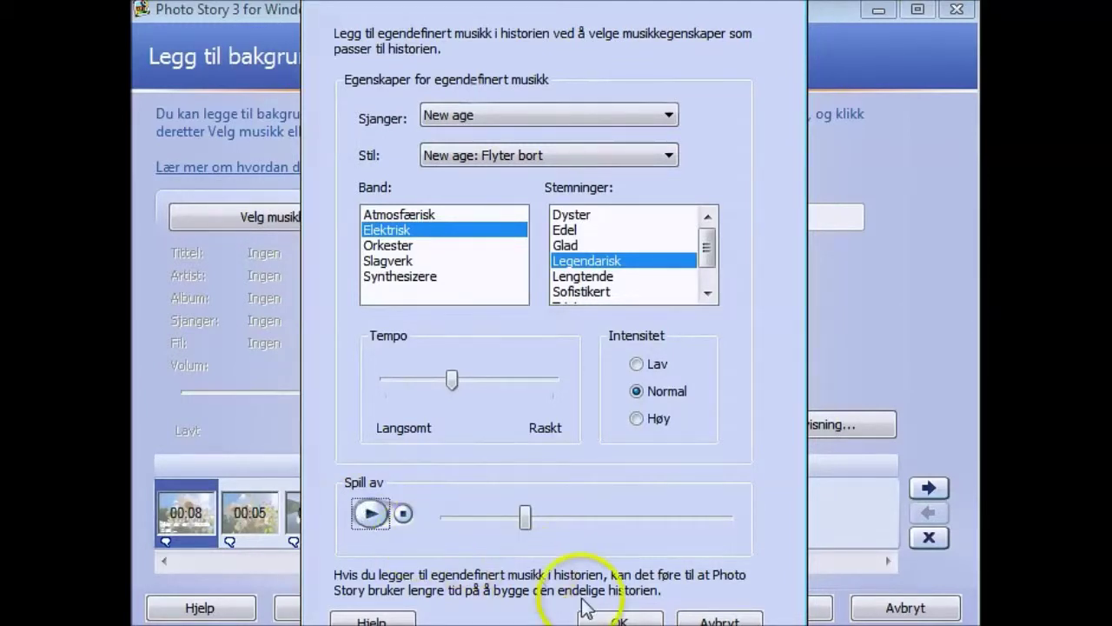
click(618, 620)
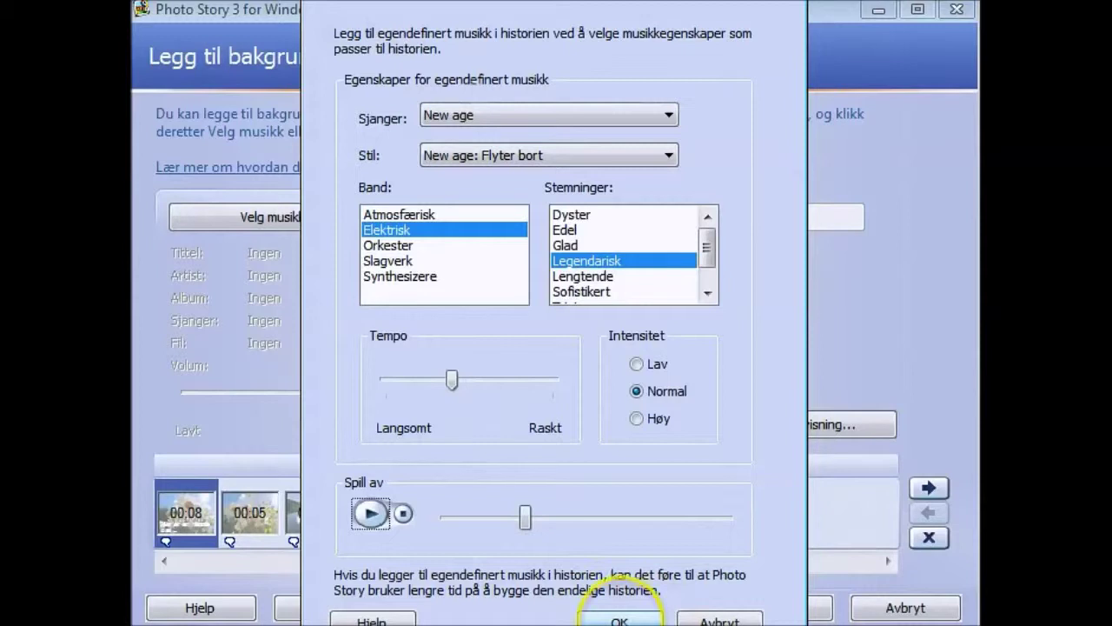
click(721, 620)
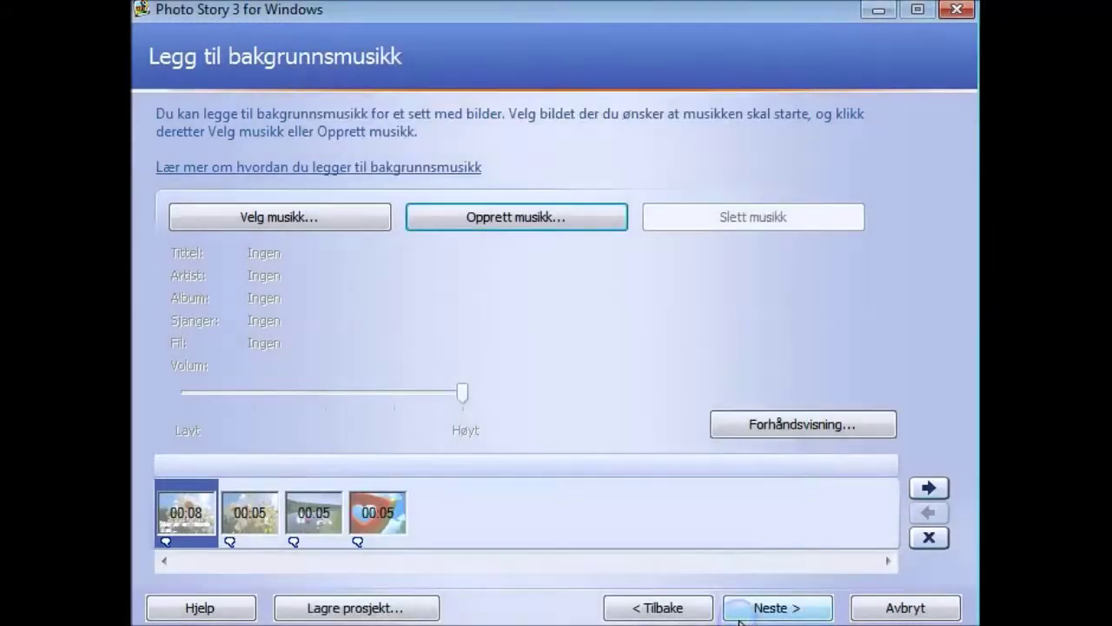
Add Sleep Away.mp3 from the Eksempelmusikk folder as background music starting at the first picture.
click(274, 219)
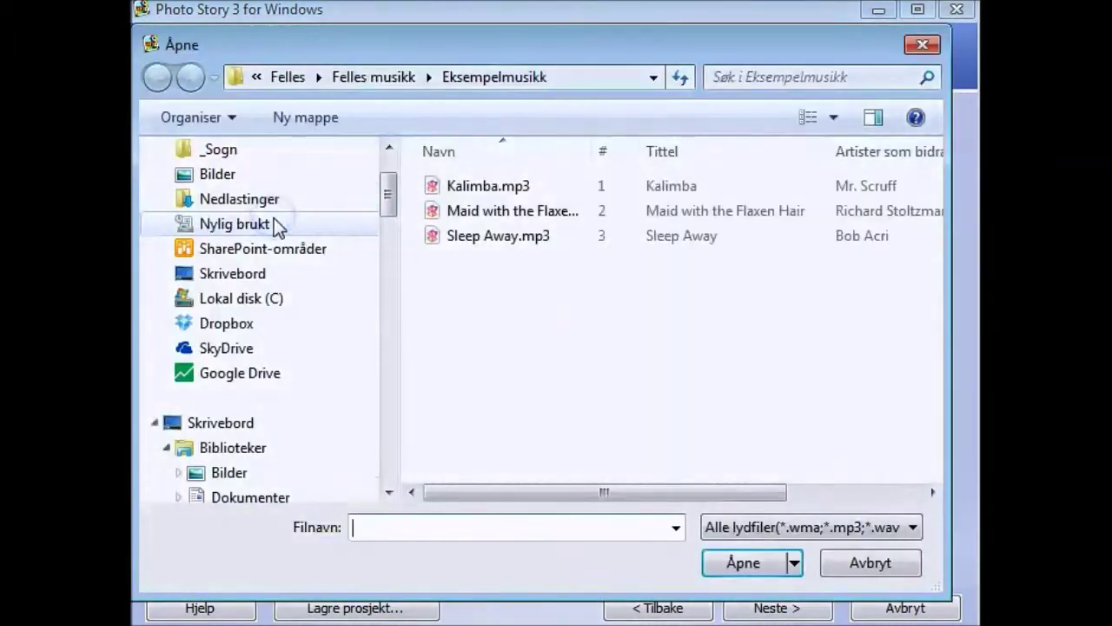
click(360, 302)
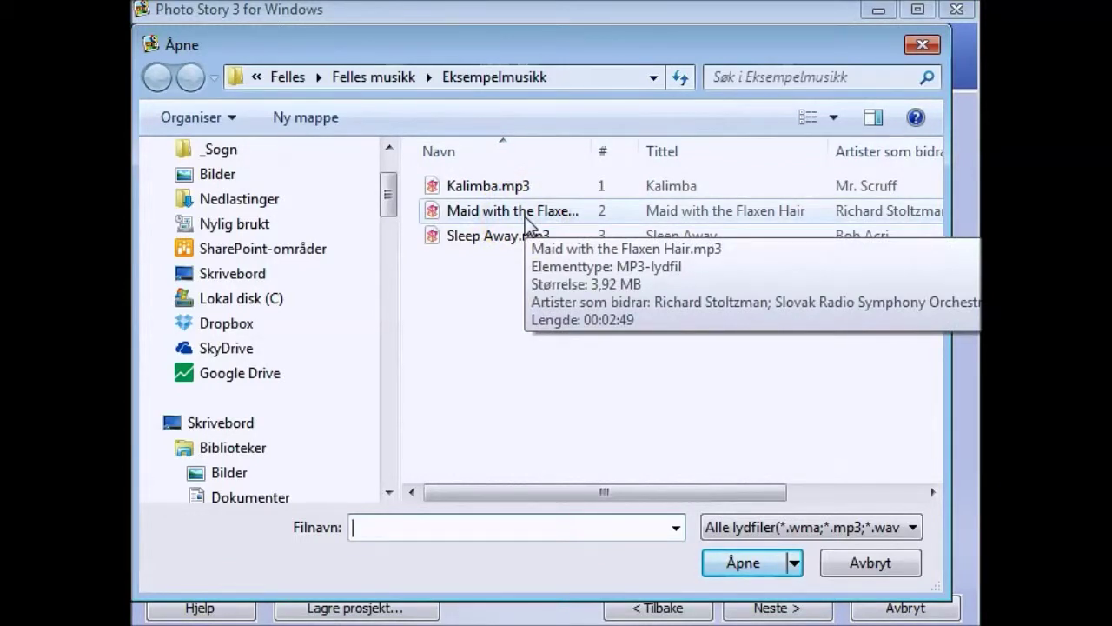
click(576, 343)
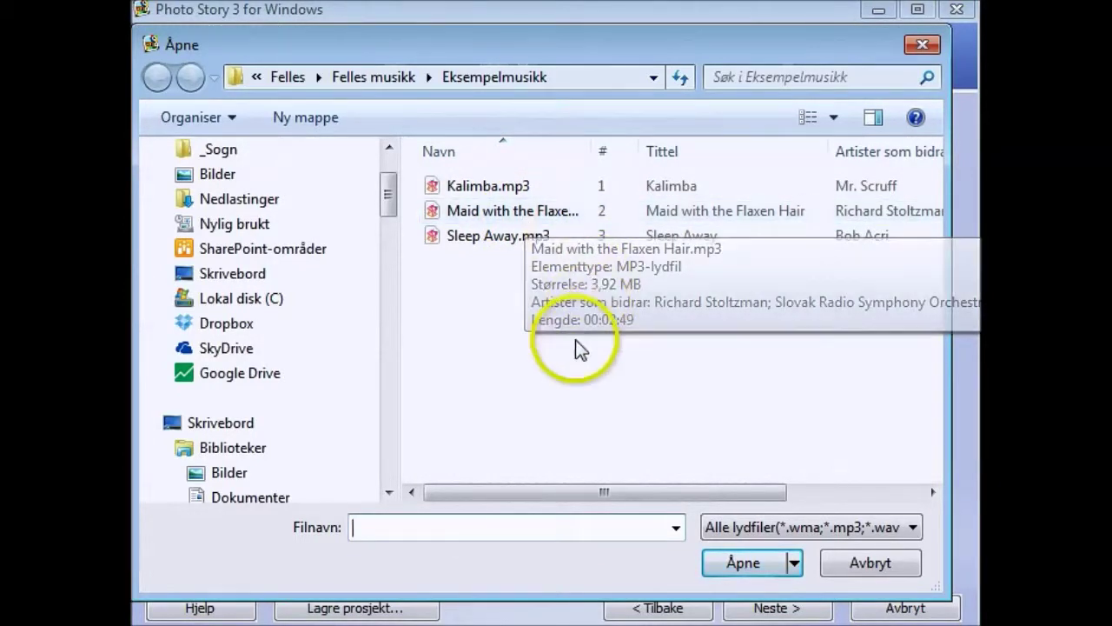
click(482, 239)
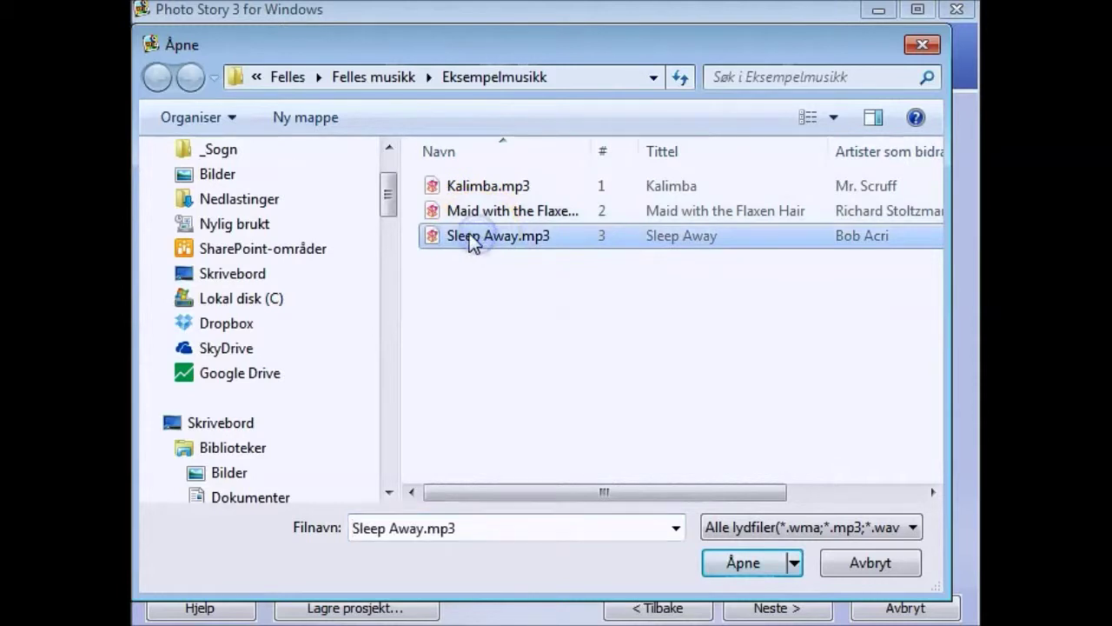
click(741, 567)
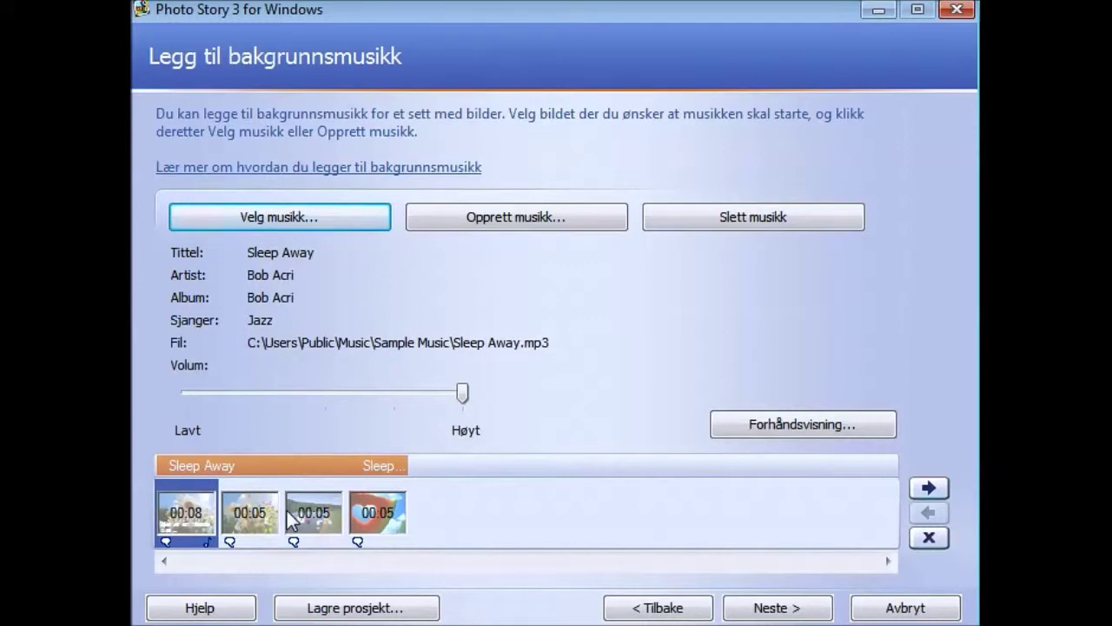
Add Sleep Away.mp3 as a separate background music section starting at the third picture.
click(313, 523)
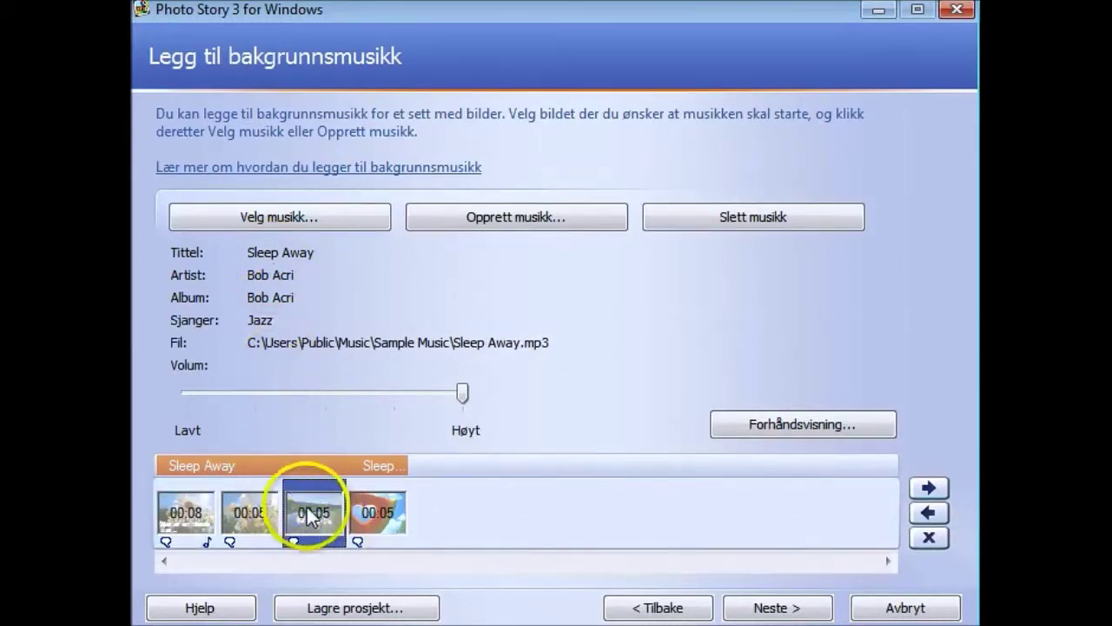
click(317, 218)
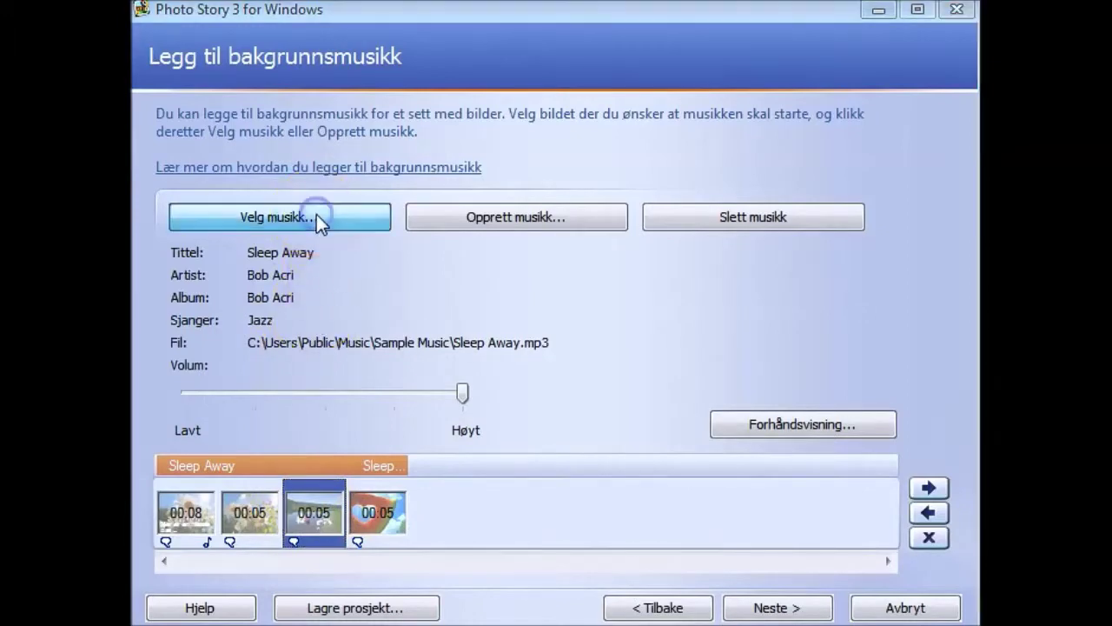
click(502, 242)
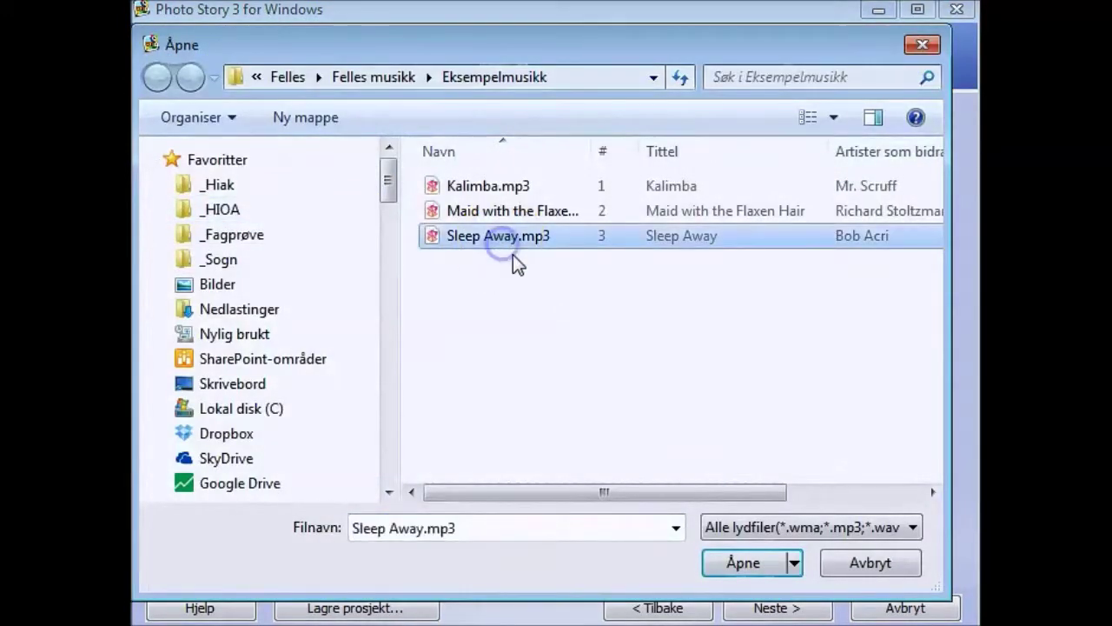
click(760, 566)
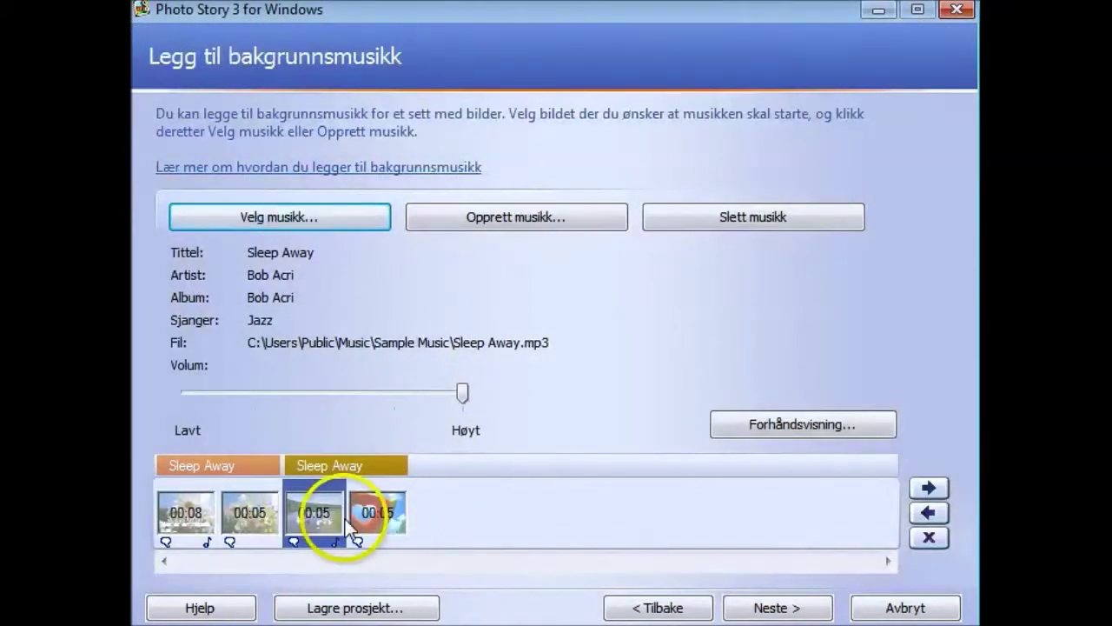
click(375, 466)
click(251, 466)
click(343, 463)
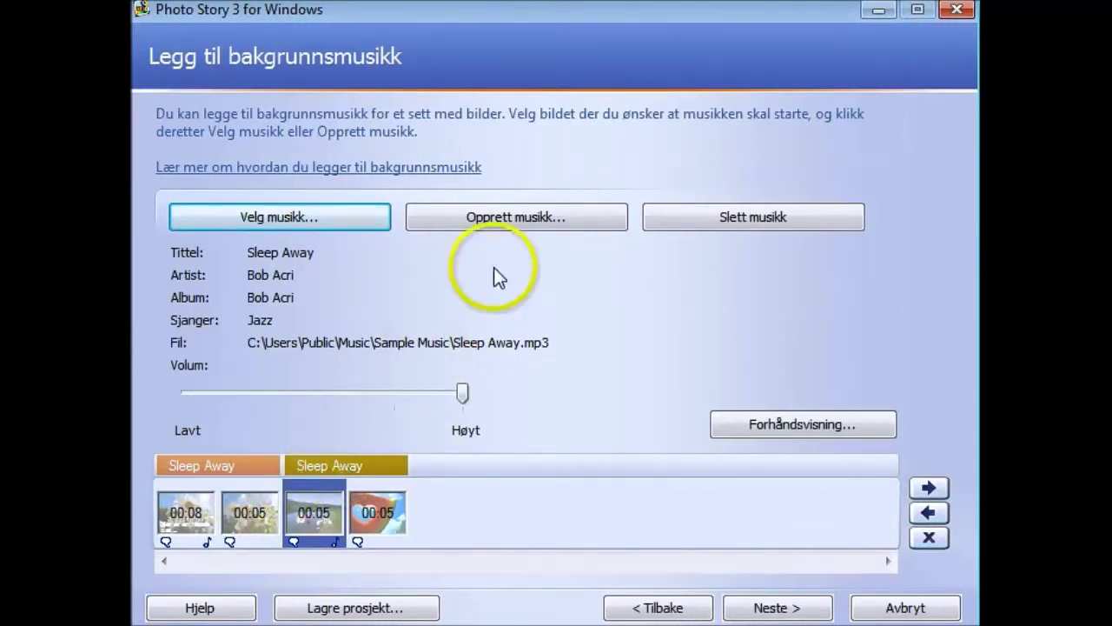
Create custom music with the genre Stillhet for the section starting at the third picture, playing its sample before accepting.
click(525, 225)
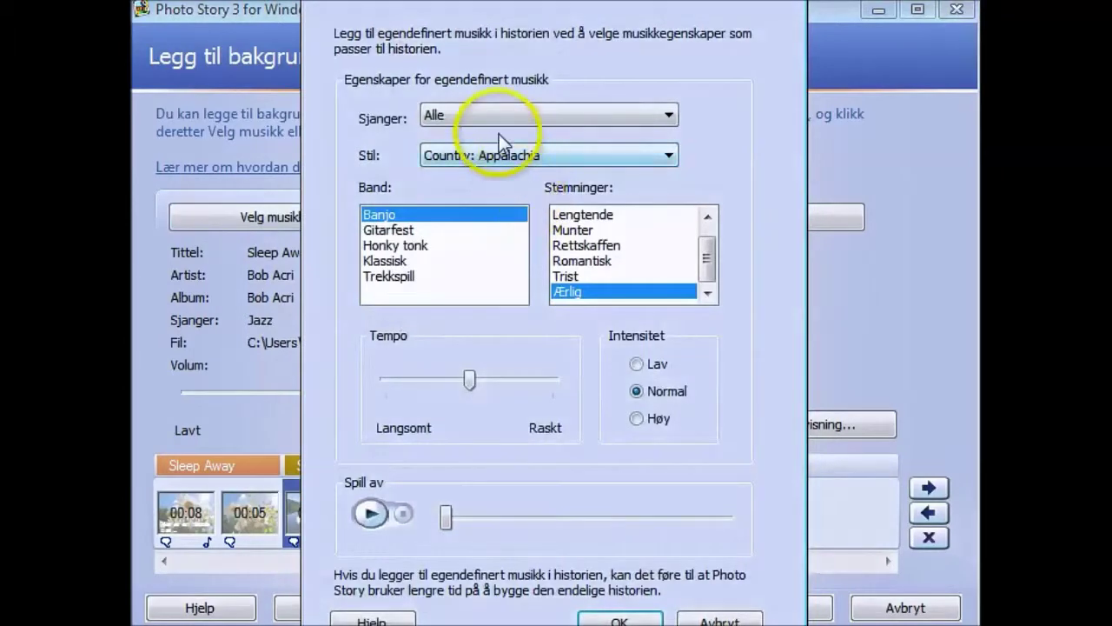
click(499, 116)
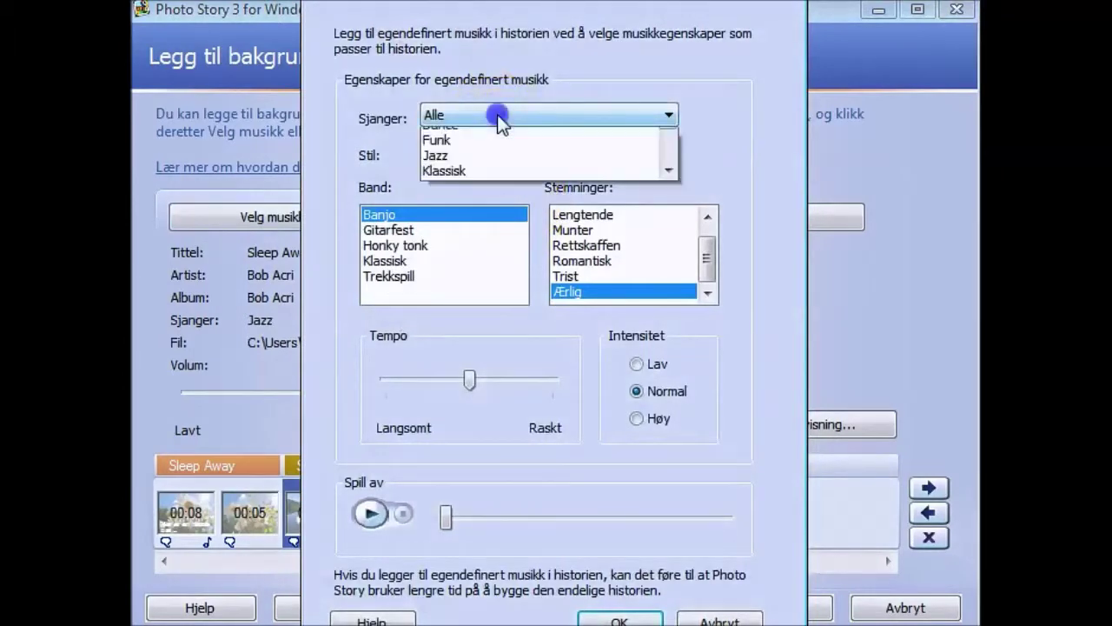
click(670, 217)
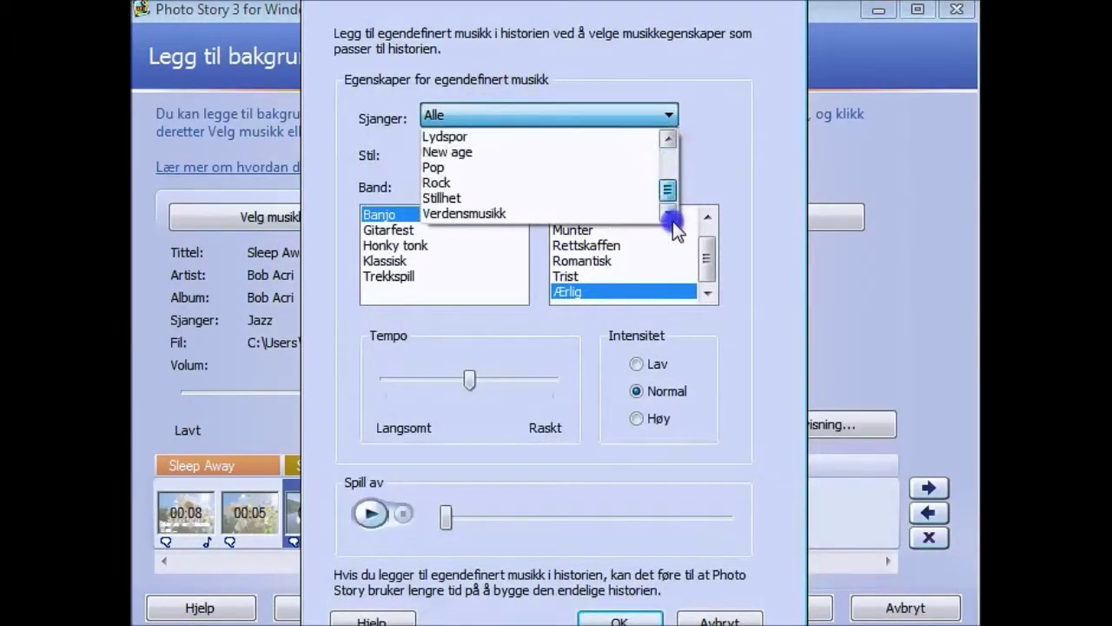
click(489, 198)
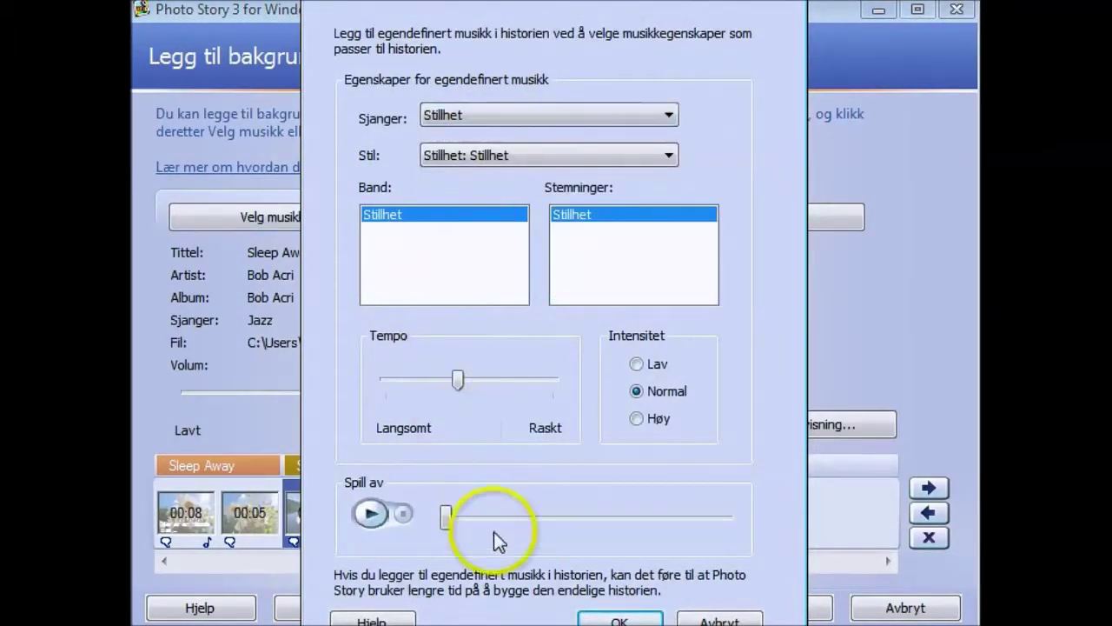
click(371, 512)
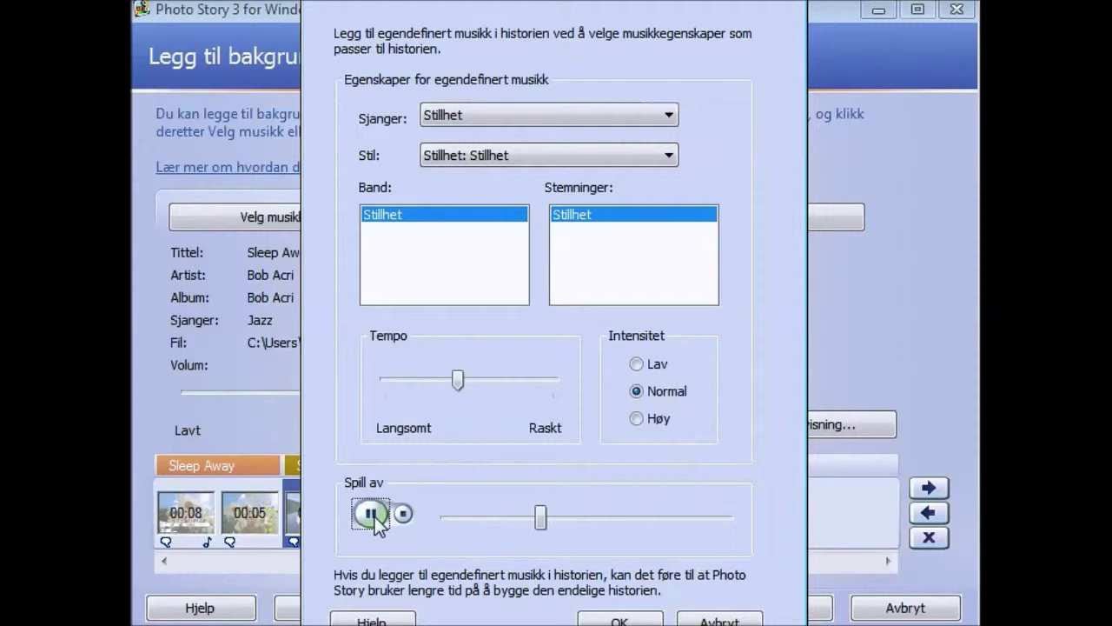
click(639, 621)
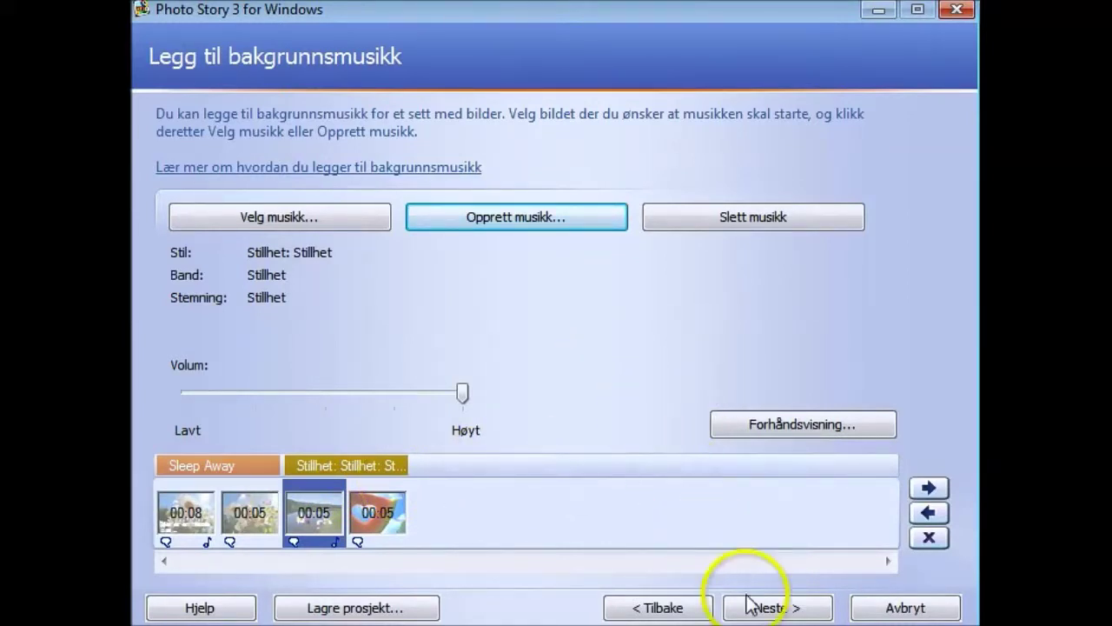
Set the story to be saved as PhotoStory1.wmv in the Digital historie folder under Bilder.
click(794, 610)
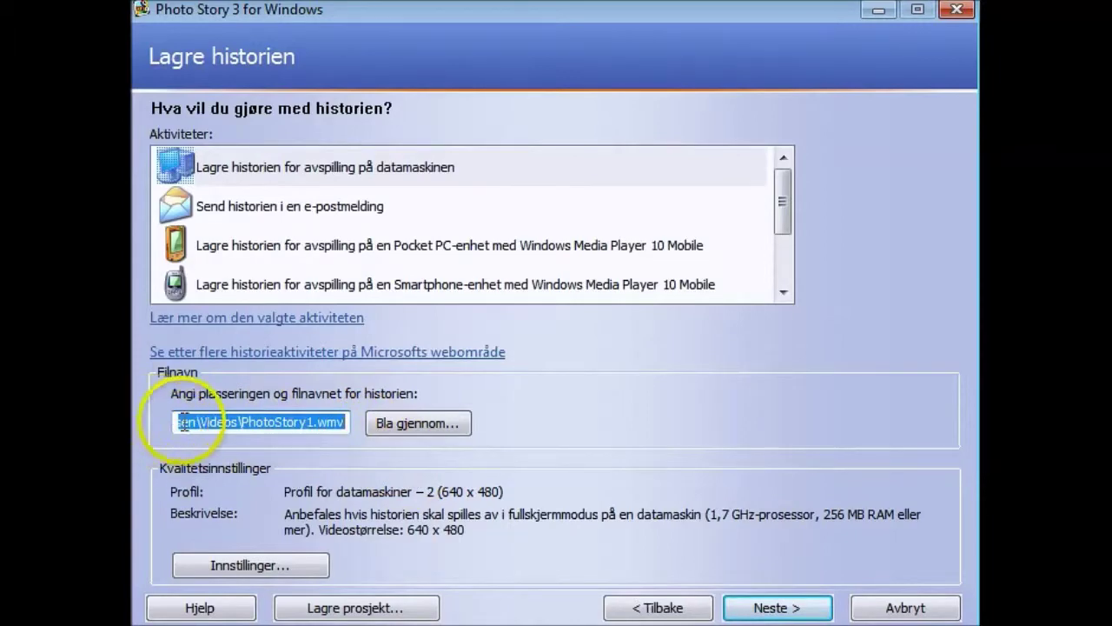
click(427, 426)
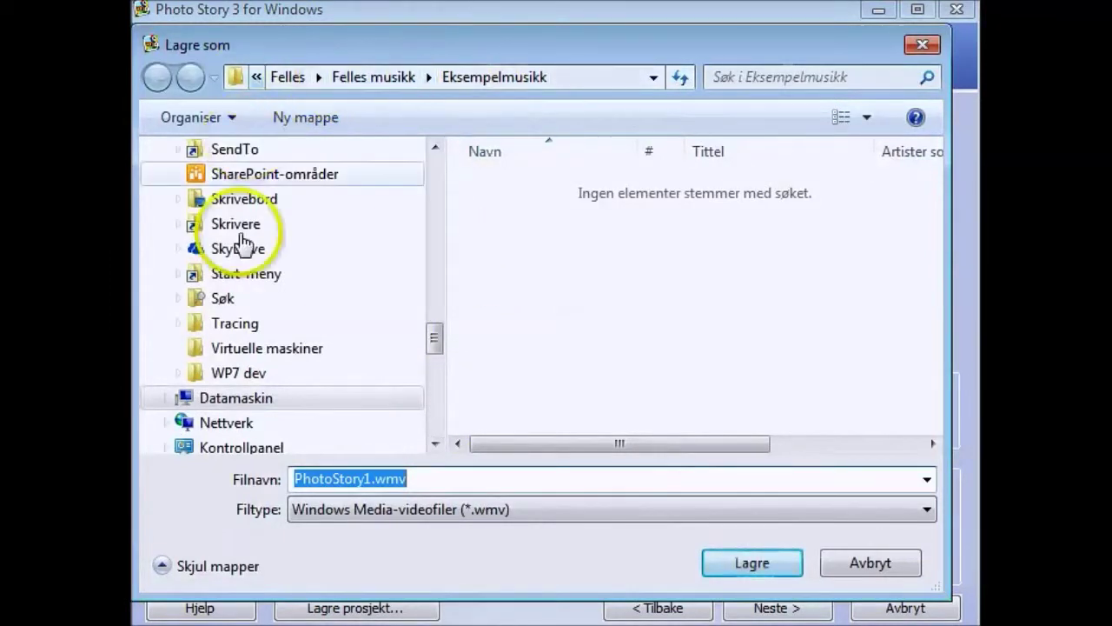
drag(434, 333, 415, 136)
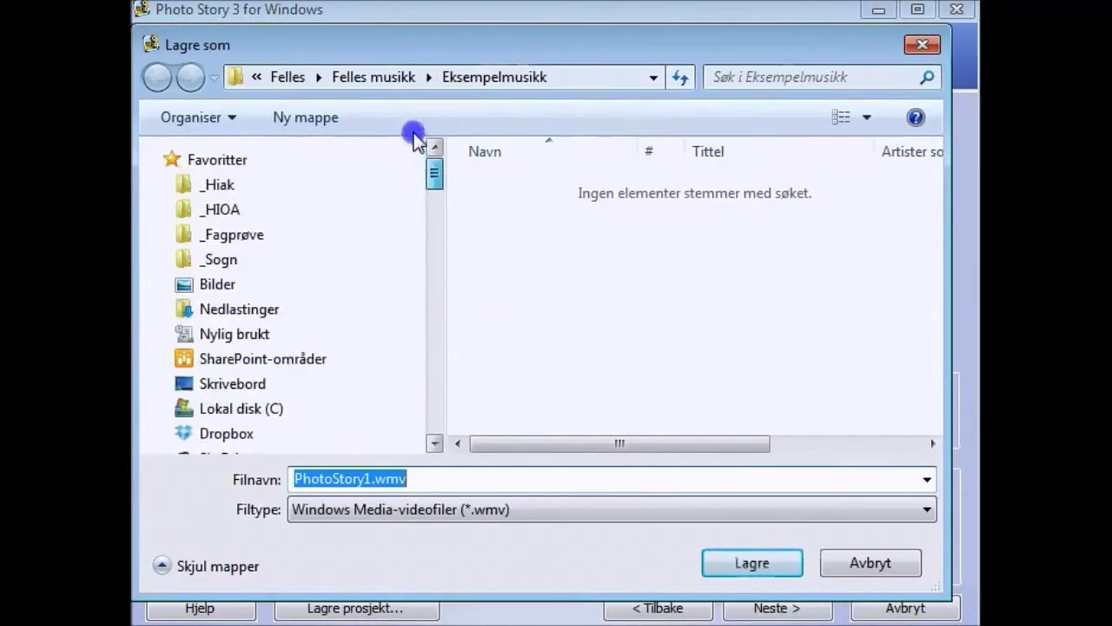
click(217, 286)
double_click(872, 324)
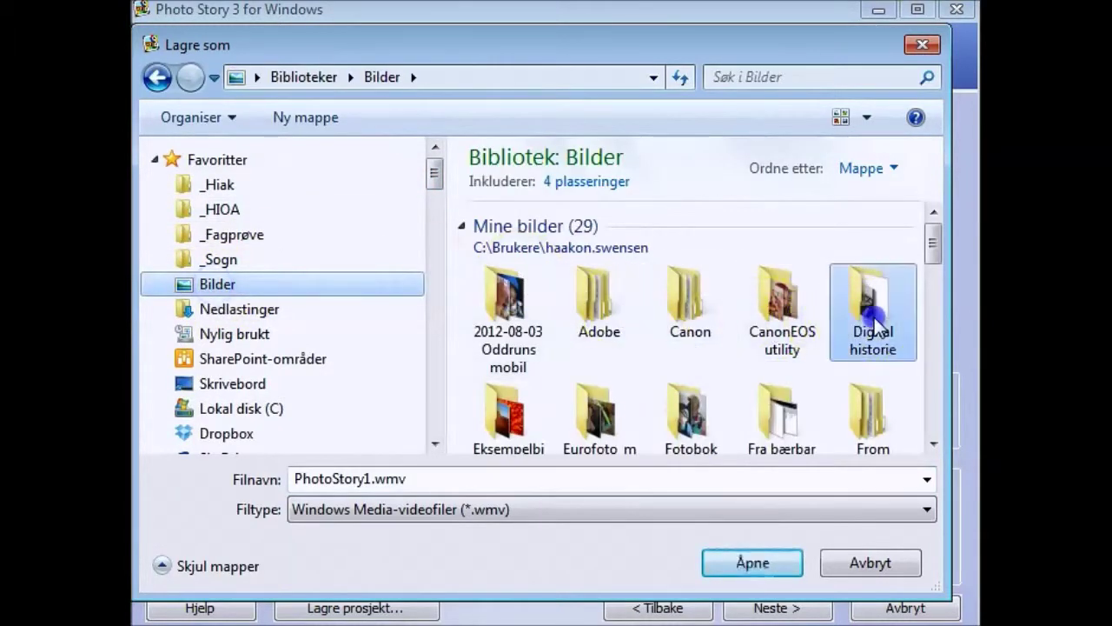
click(296, 484)
click(318, 479)
click(365, 476)
double_click(375, 478)
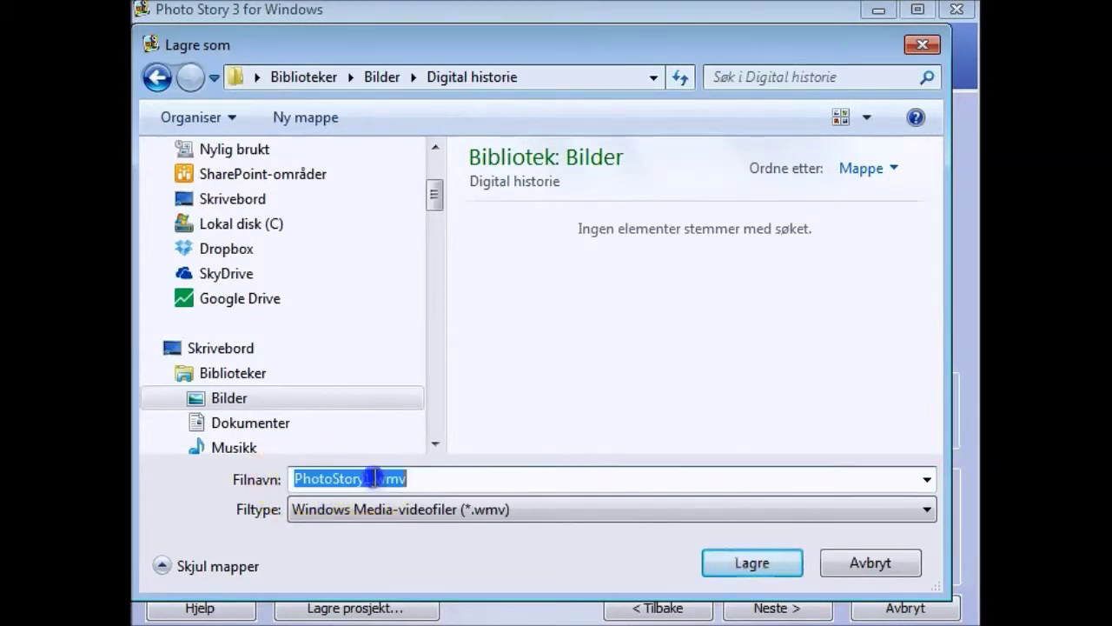
drag(371, 478, 429, 479)
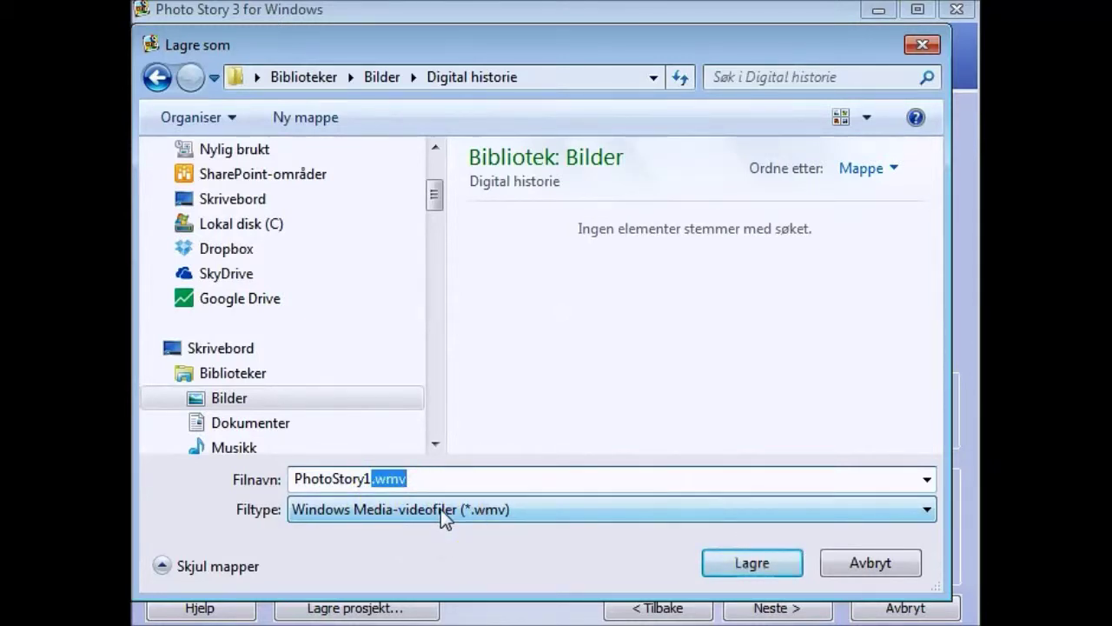
click(781, 566)
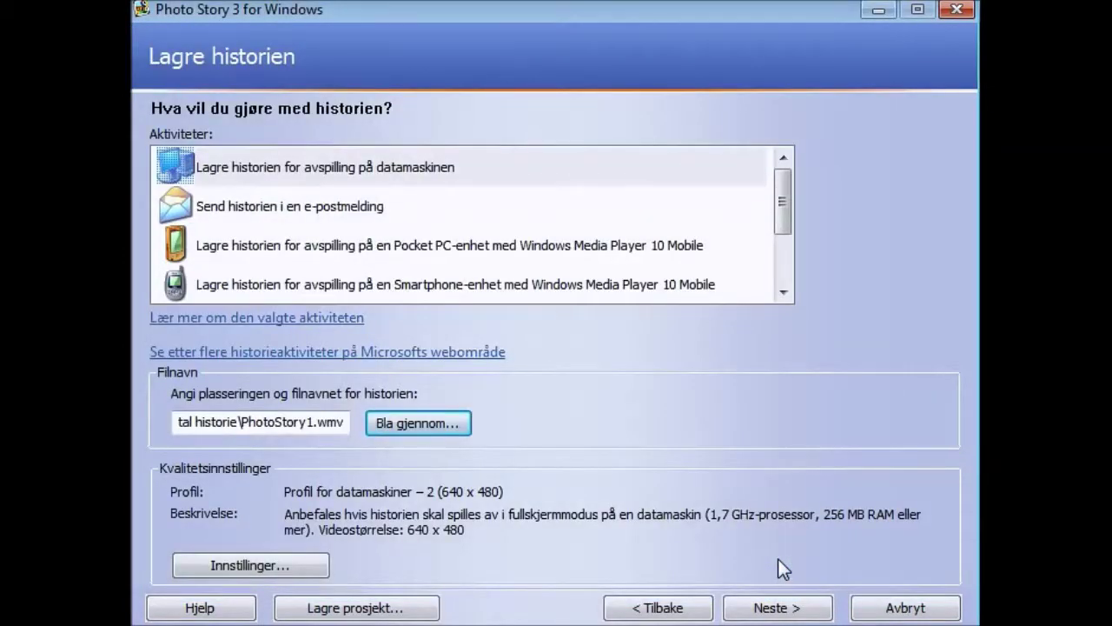
click(274, 210)
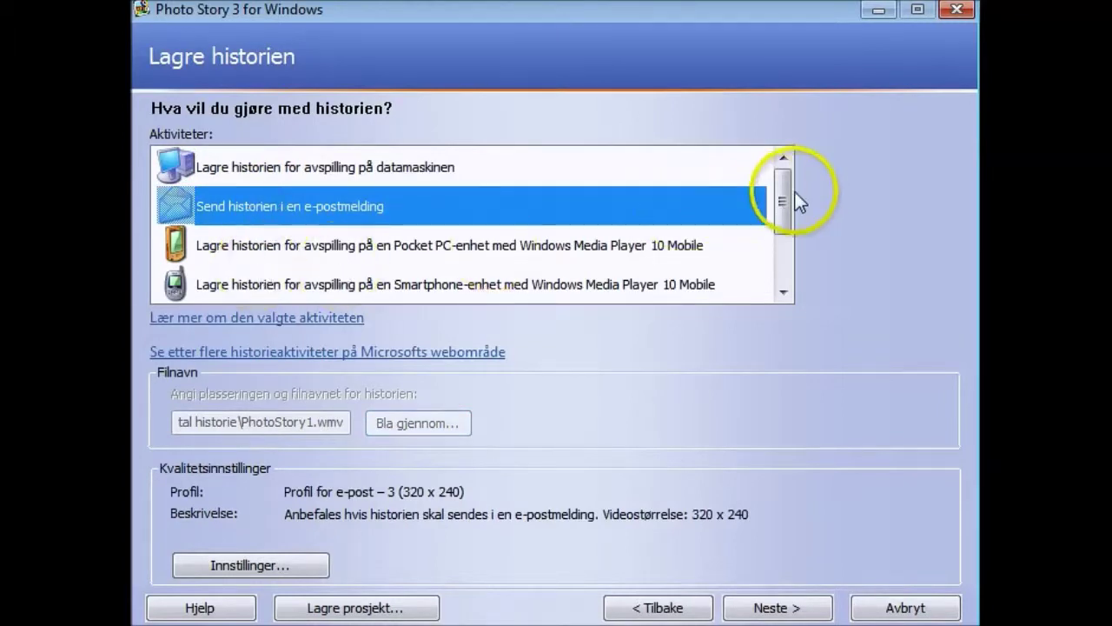
drag(785, 211, 776, 175)
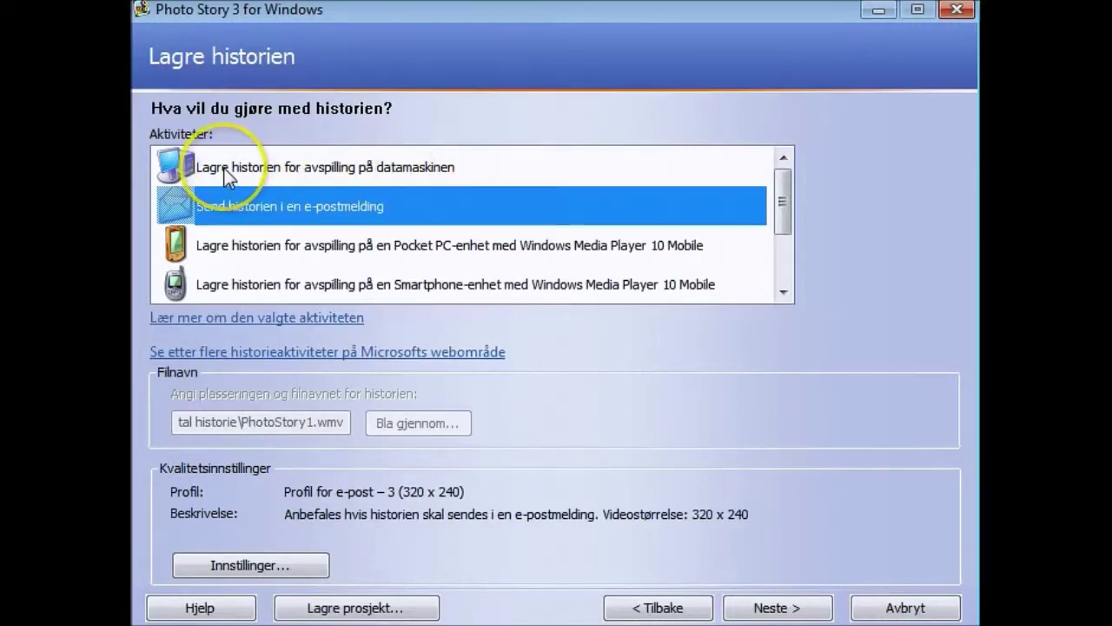
click(339, 168)
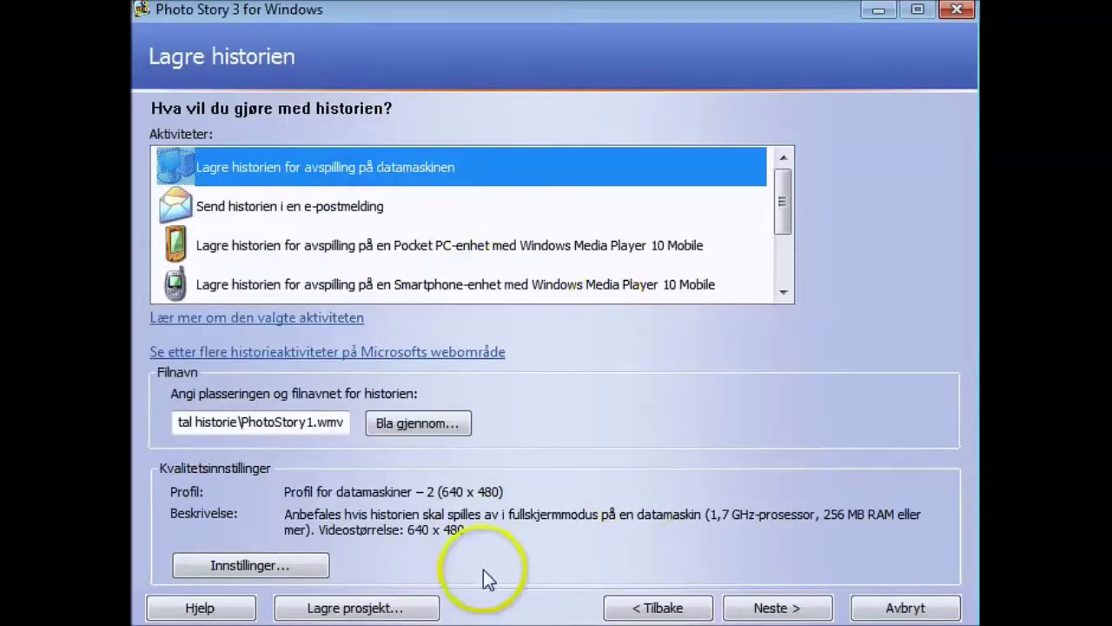
Set the quality profile to Profil for datamaskiner – 4 (1024 x 768) and generate the story video.
click(249, 566)
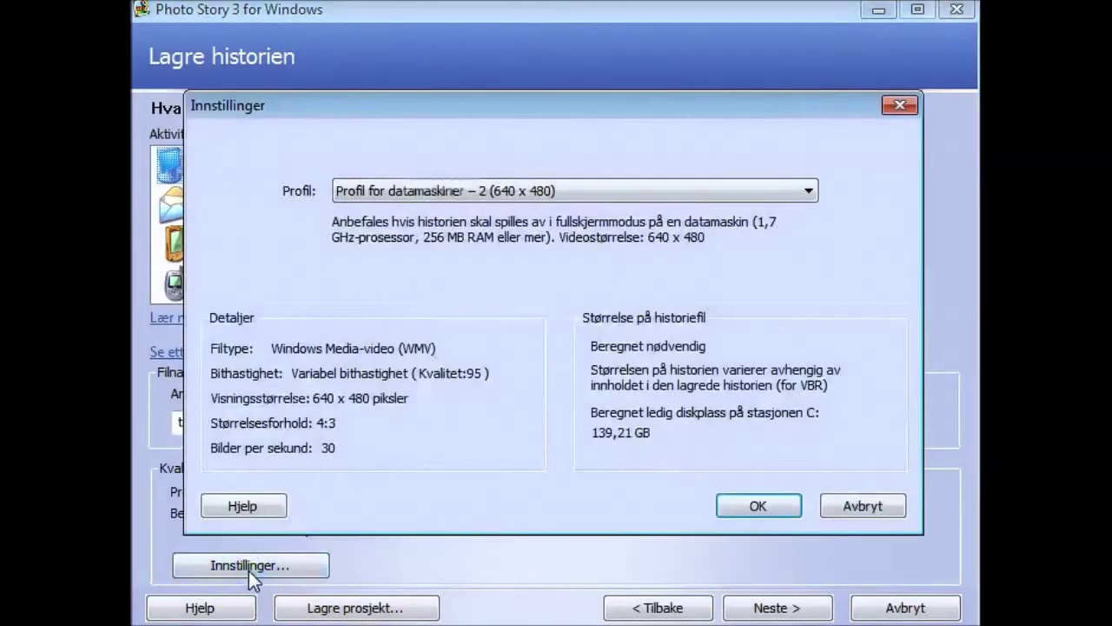
click(588, 192)
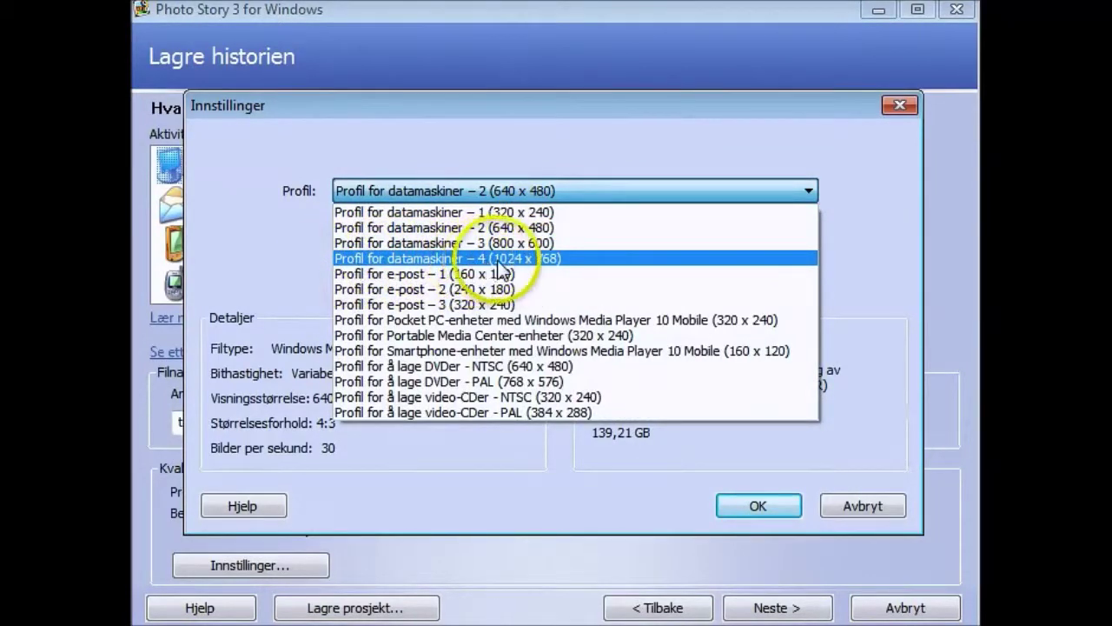
click(584, 265)
click(762, 509)
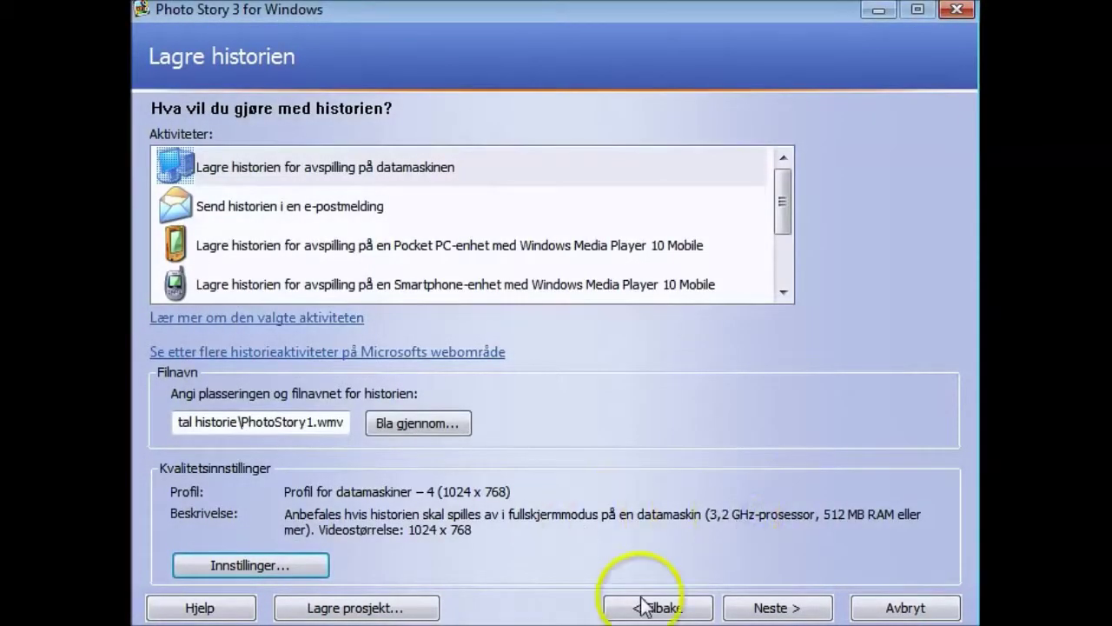
click(772, 609)
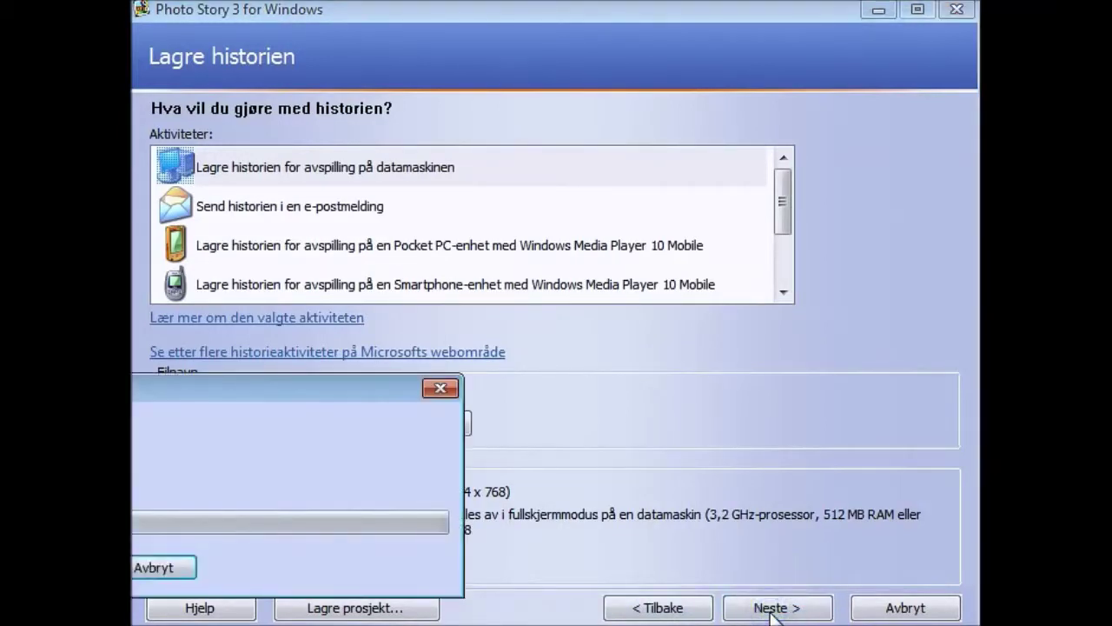
drag(330, 384, 665, 339)
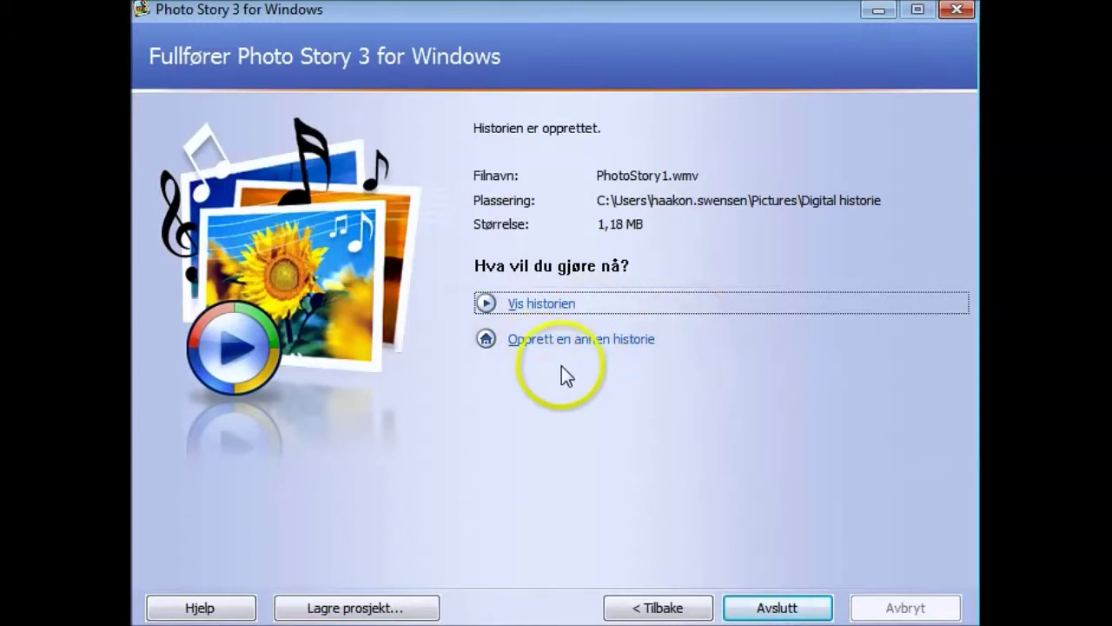
Play the finished story up to the third picture to check its sound, then close the player.
click(541, 306)
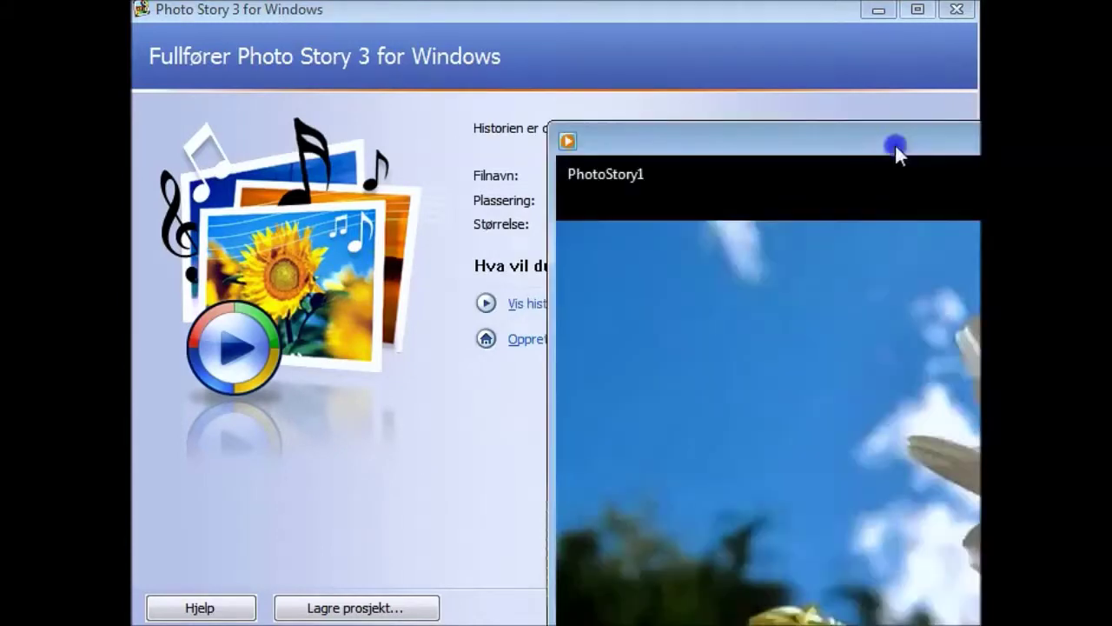
drag(896, 152, 480, 9)
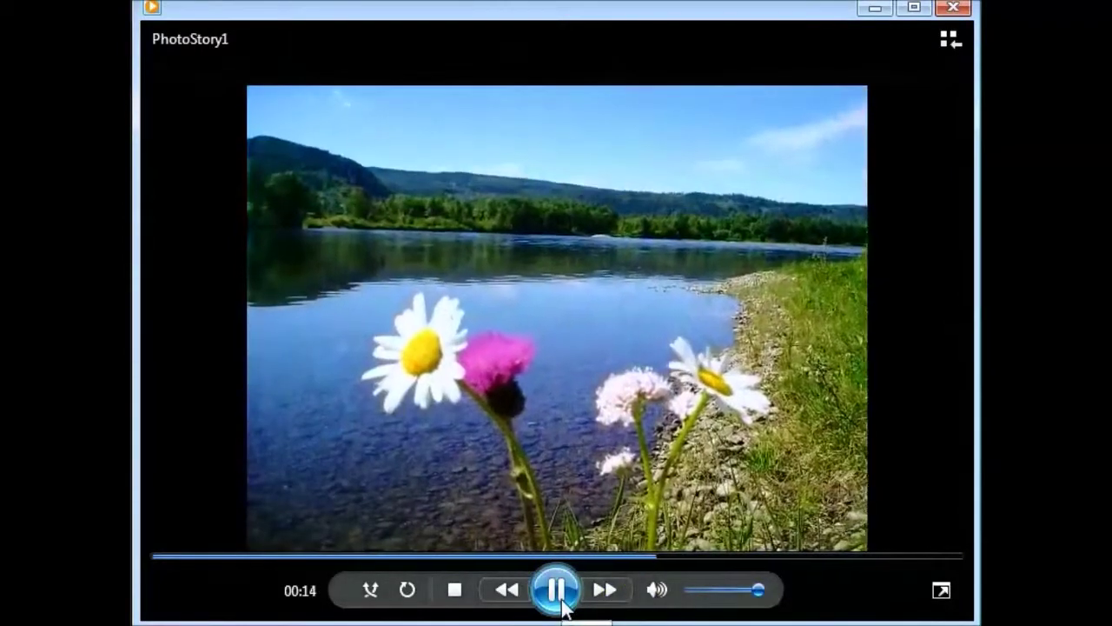
click(559, 594)
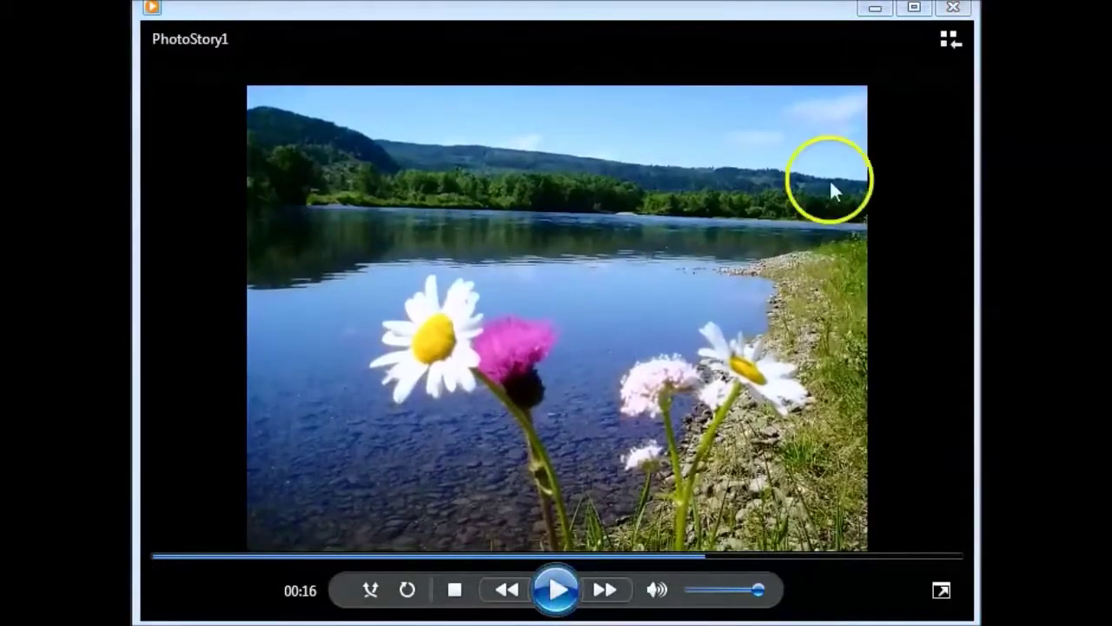
click(951, 9)
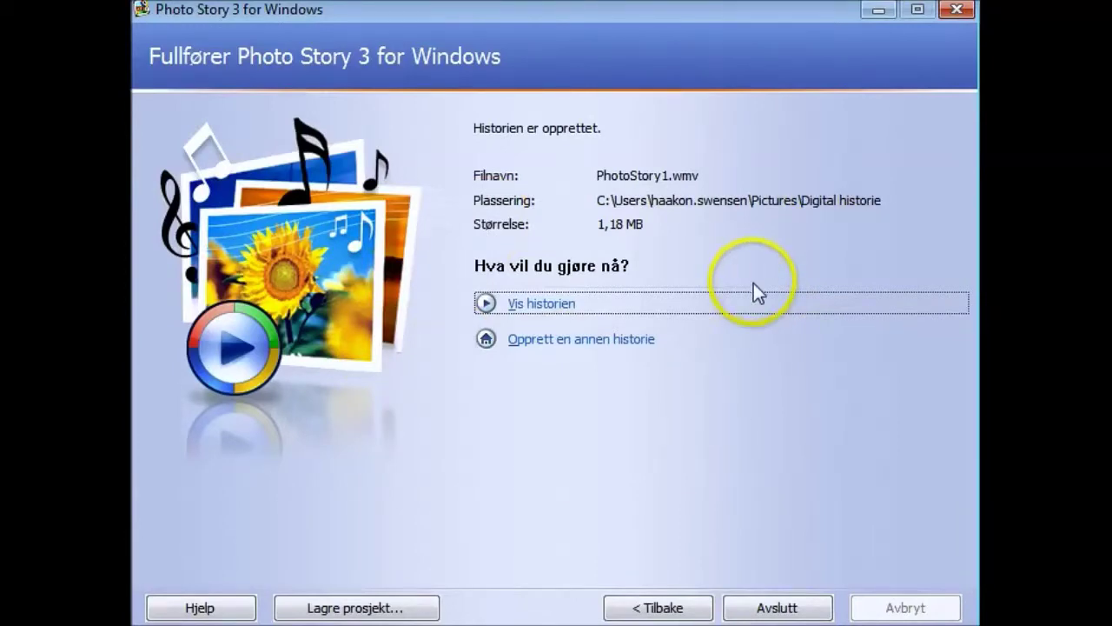
Go back to the background music settings and lower the Sleep Away section's volume to about a quarter of the scale.
click(653, 608)
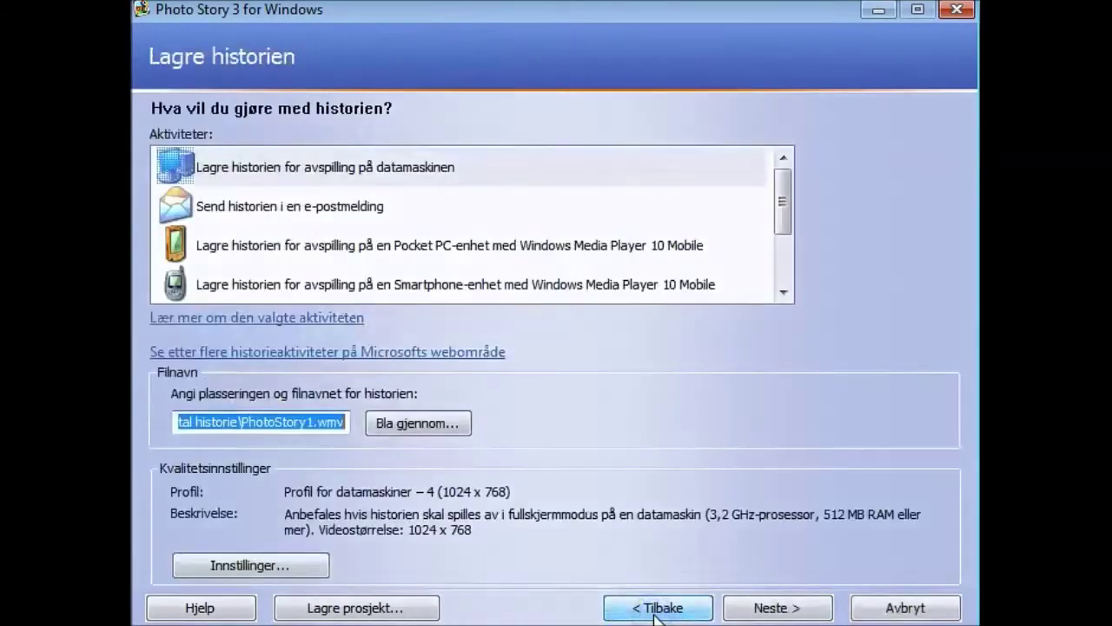
click(654, 608)
click(654, 608)
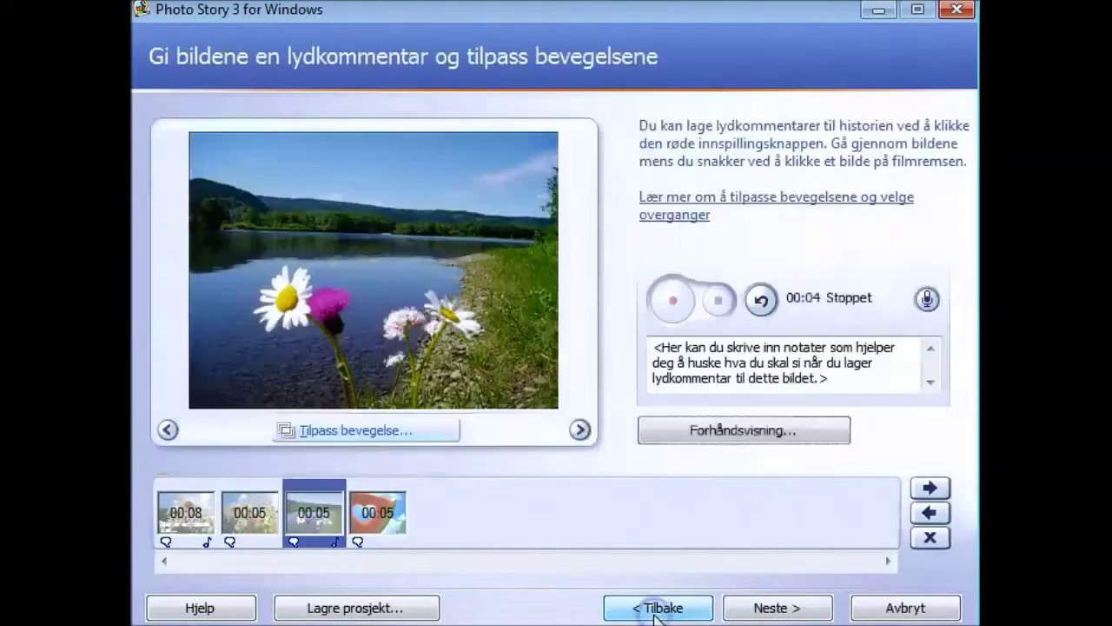
click(794, 613)
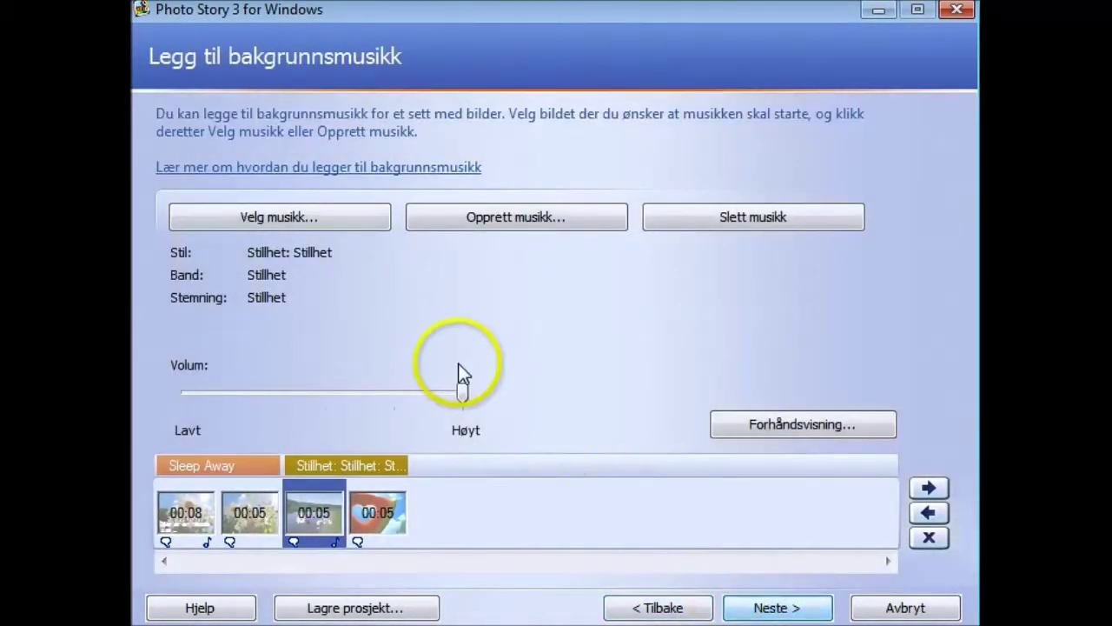
click(200, 466)
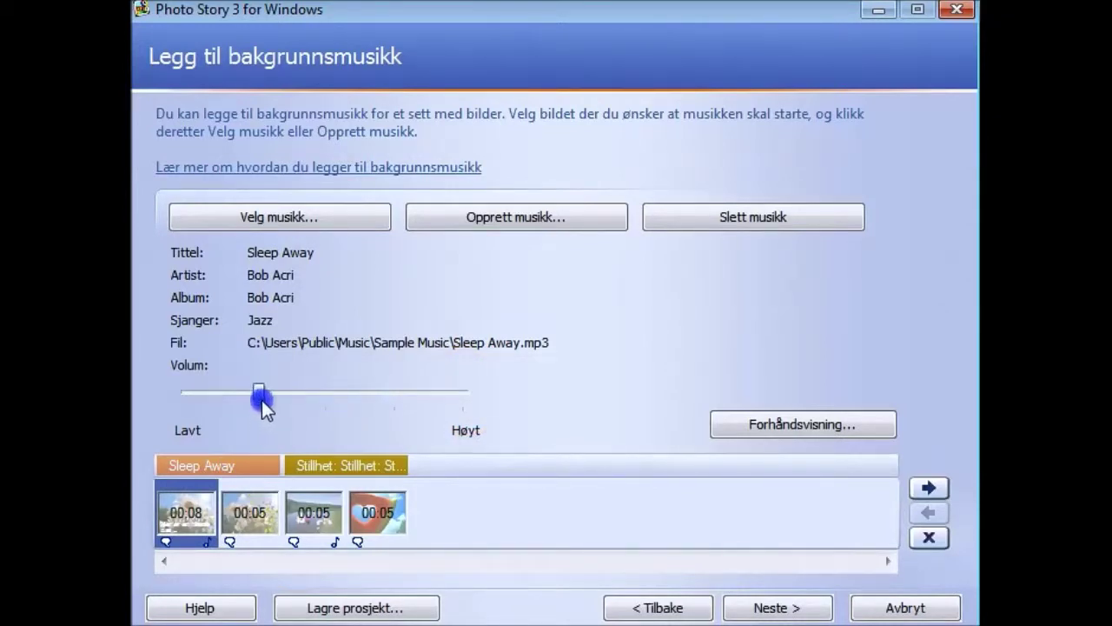
Generate the story video again with the same save settings, replacing the existing PhotoStory1.wmv.
click(773, 603)
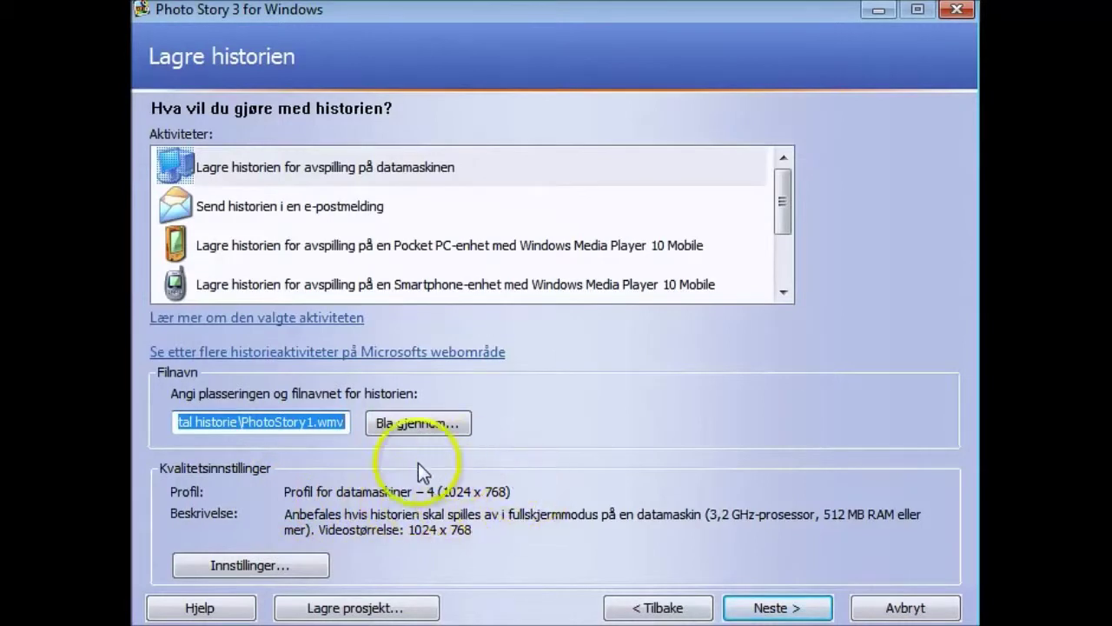
click(793, 610)
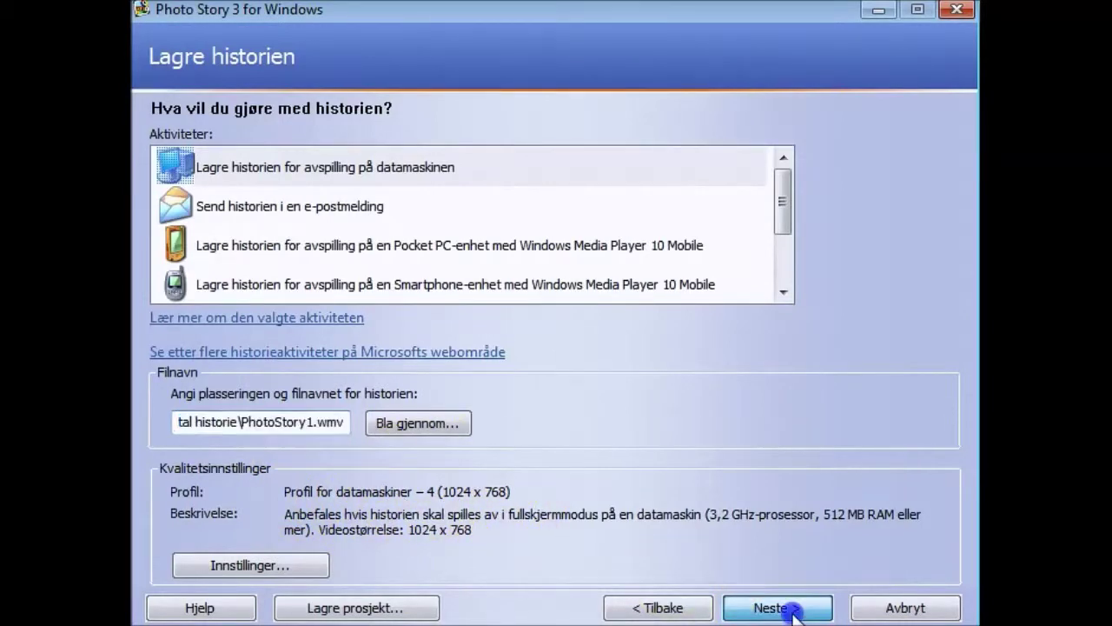
drag(267, 437, 607, 313)
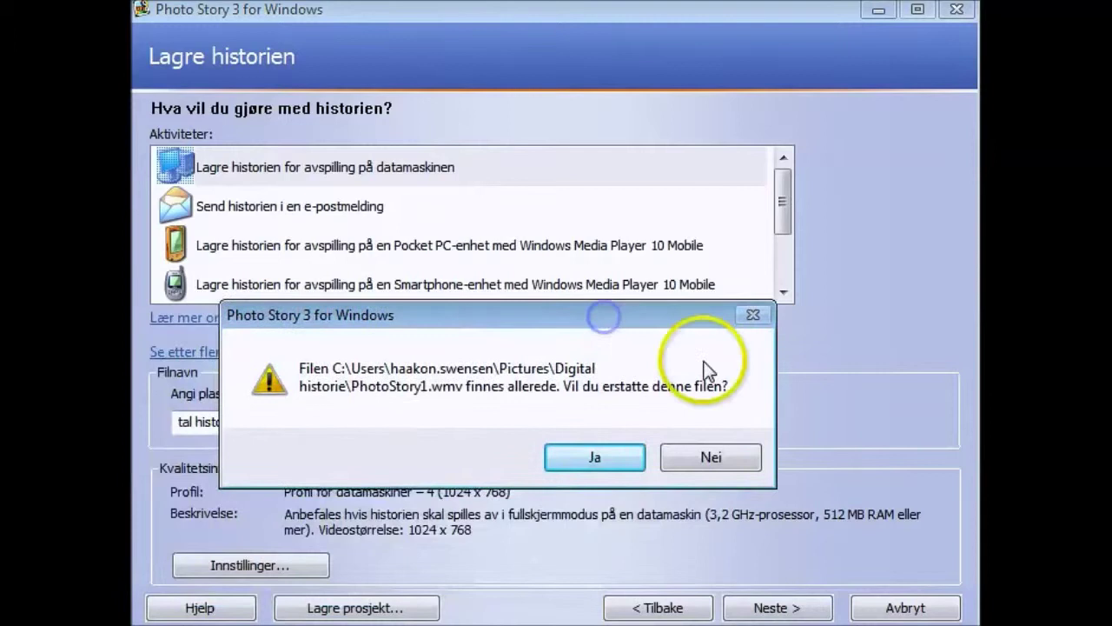
click(596, 461)
drag(334, 393, 668, 270)
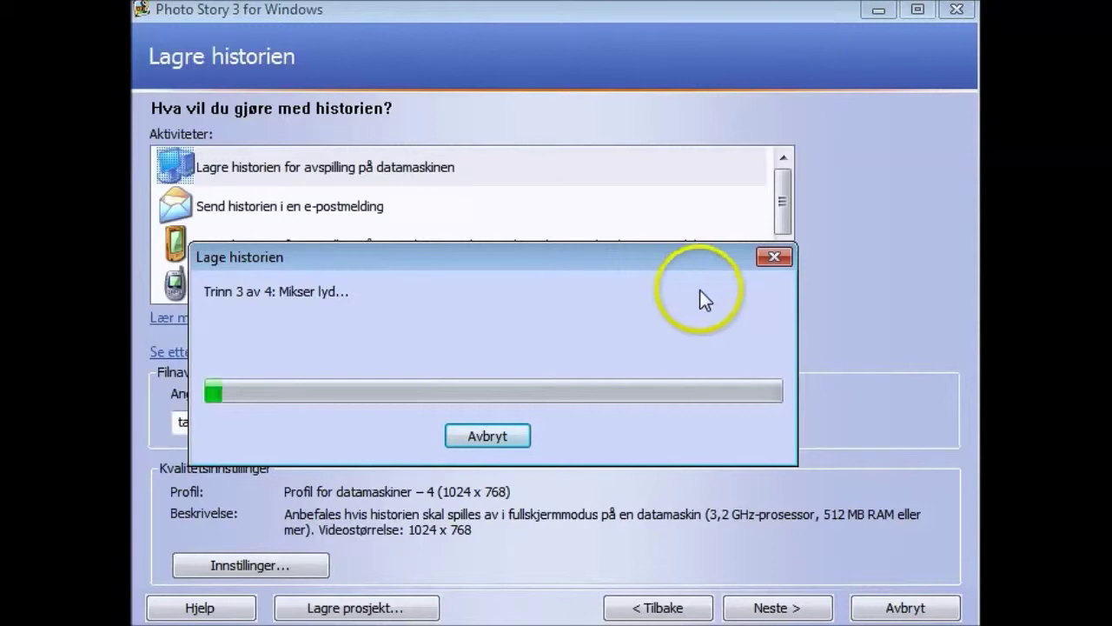
click(702, 318)
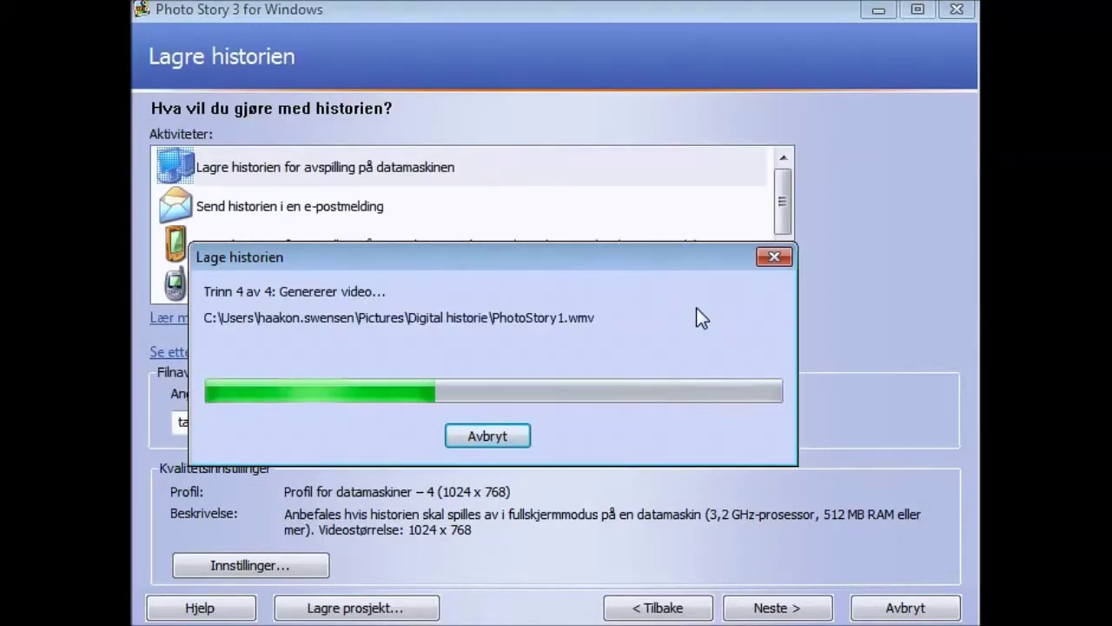
Play the regenerated story through the first picture to check the music level, then close the player.
click(531, 304)
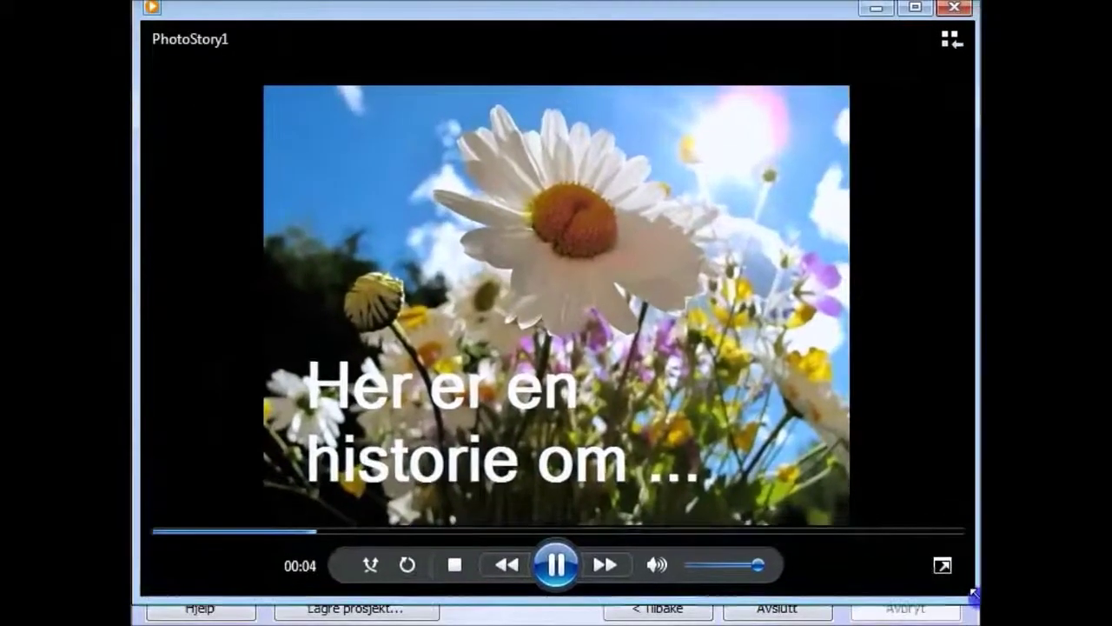
drag(974, 594, 966, 606)
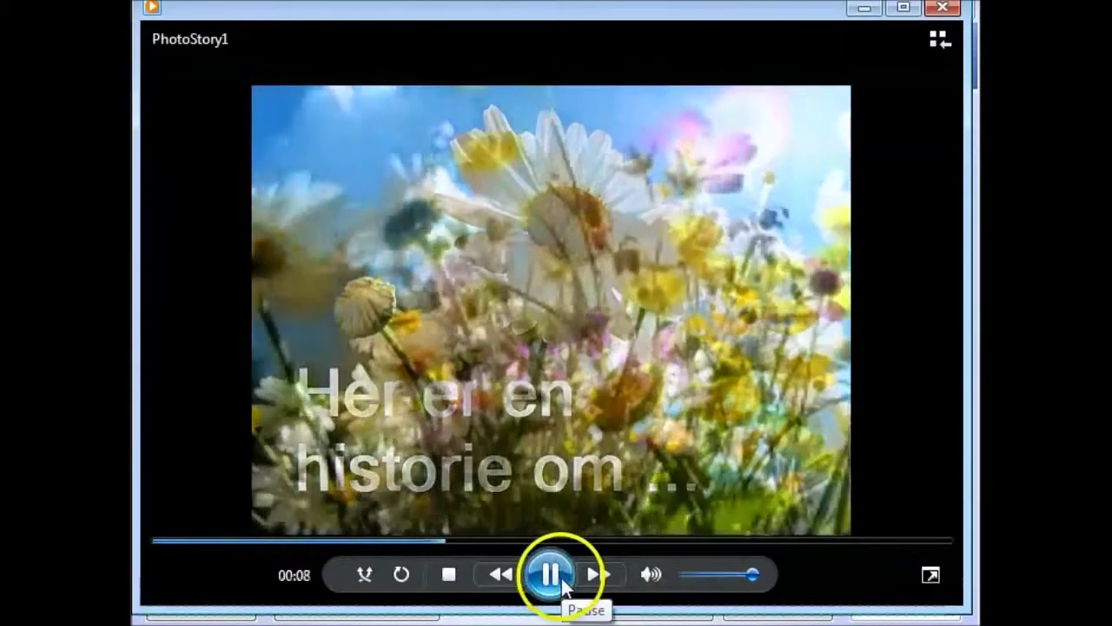
click(561, 582)
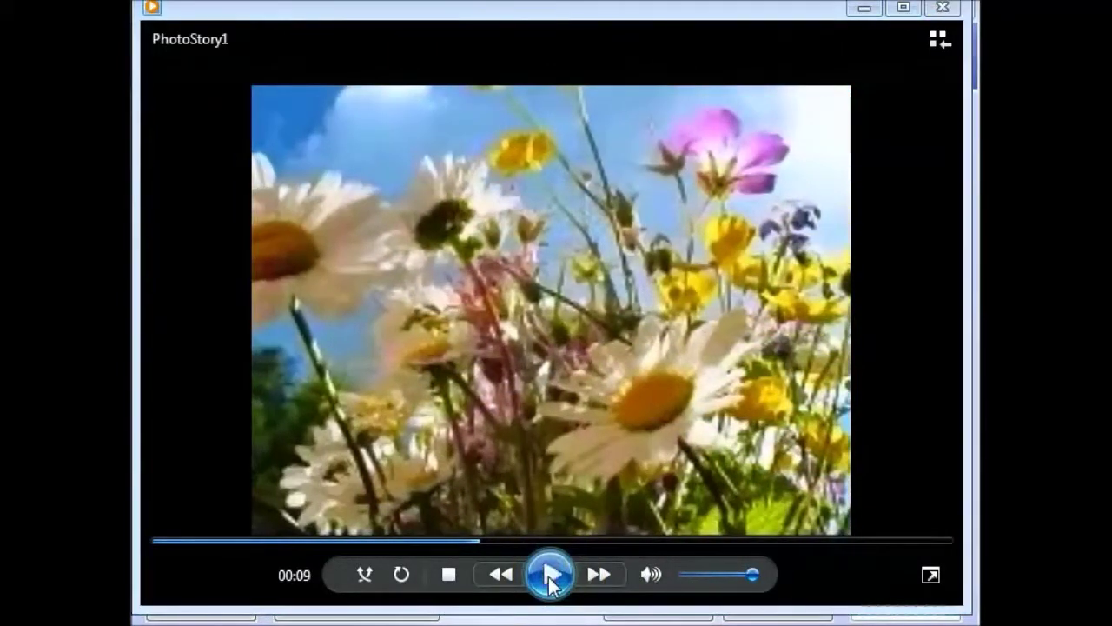
click(942, 8)
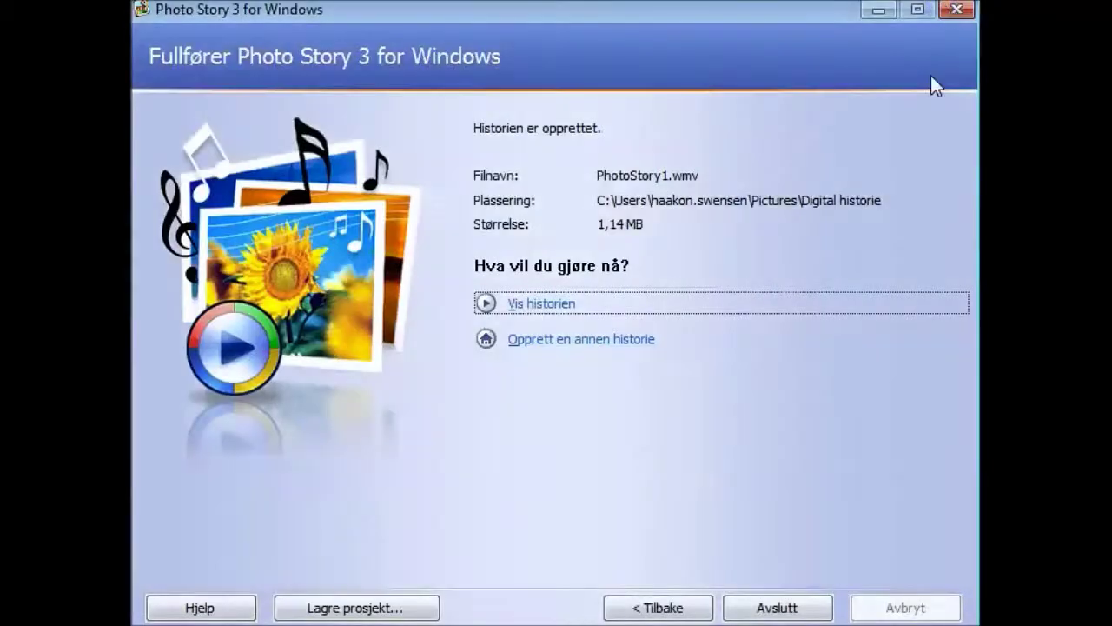